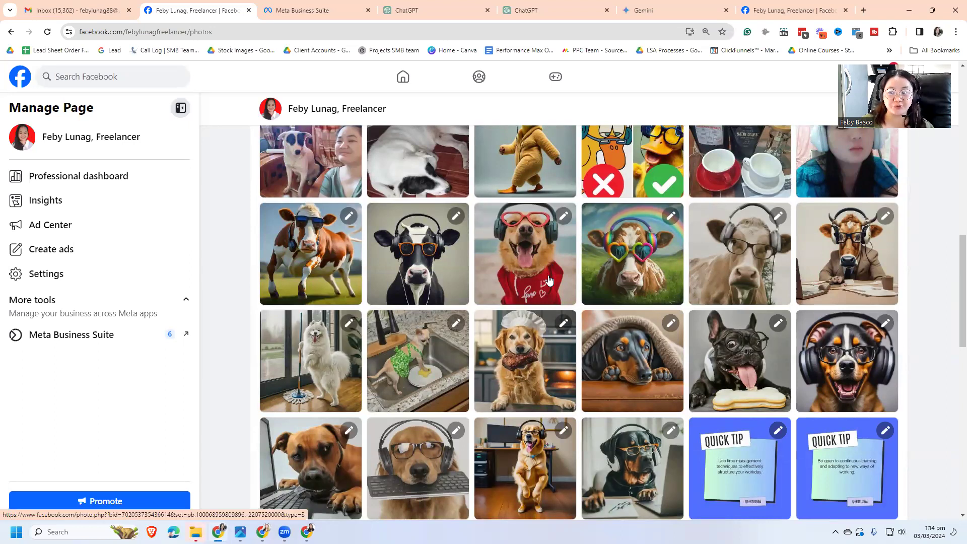
scroll(549, 281, up, 1)
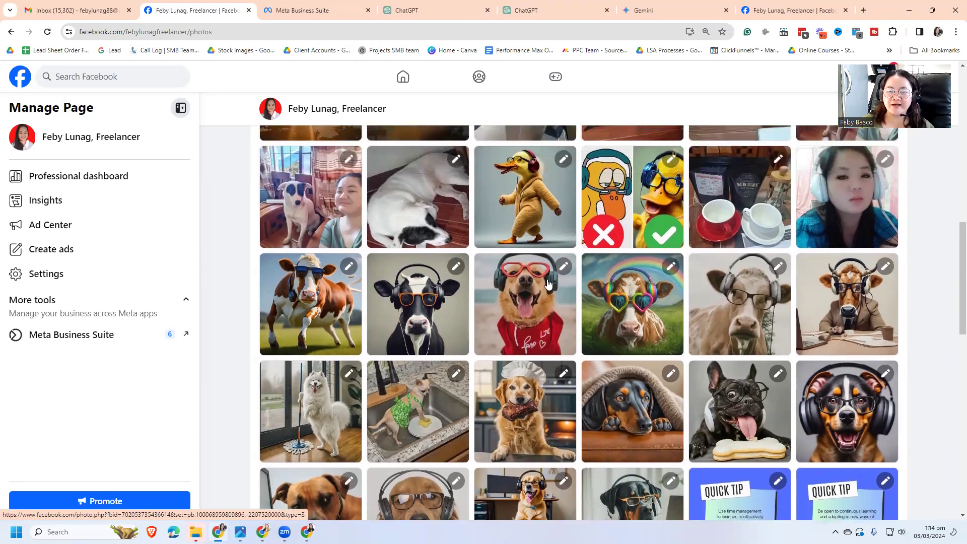
scroll(549, 283, down, 1)
Browse the animal photos from the sunglasses cow to the blanketed dachshund, then go to Gemini
click(332, 272)
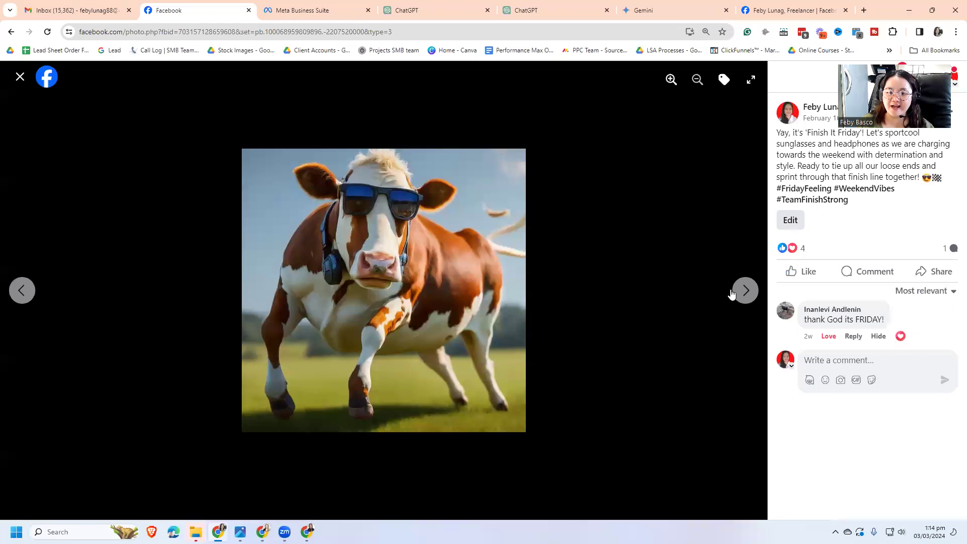
click(748, 291)
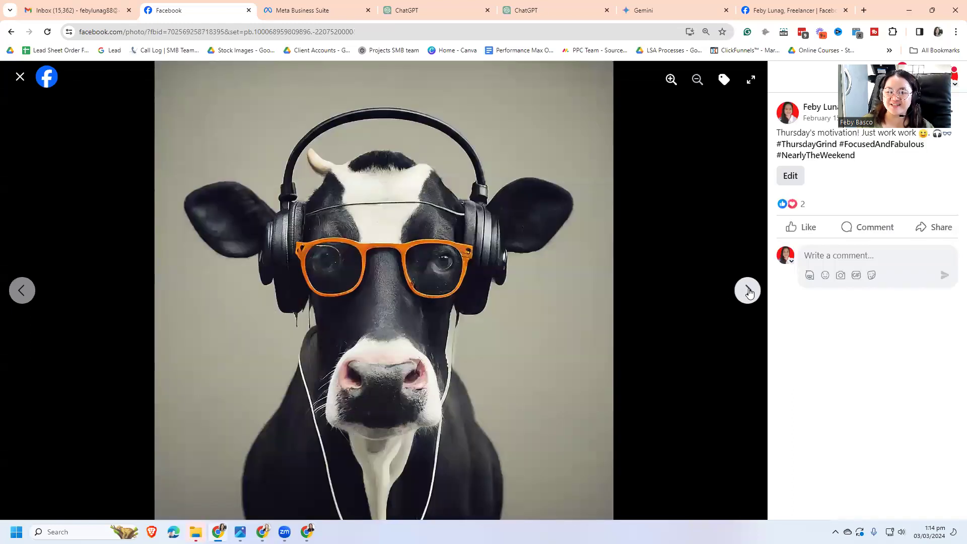
click(748, 291)
click(748, 291)
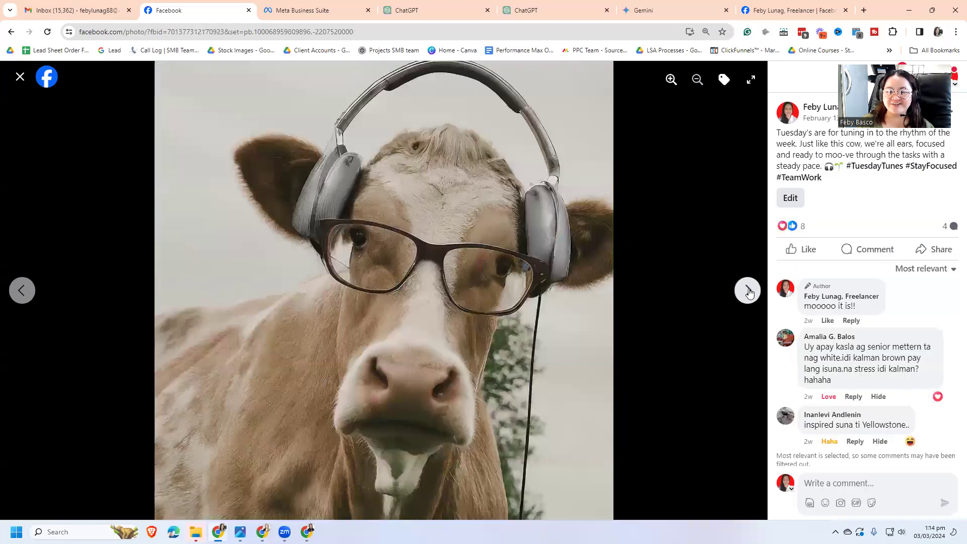
click(748, 291)
click(748, 291)
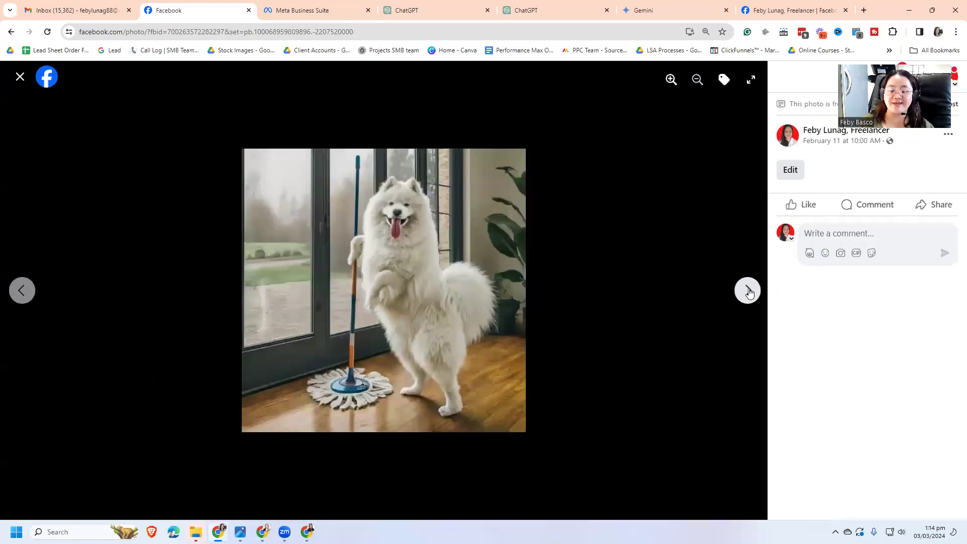
click(747, 290)
click(748, 290)
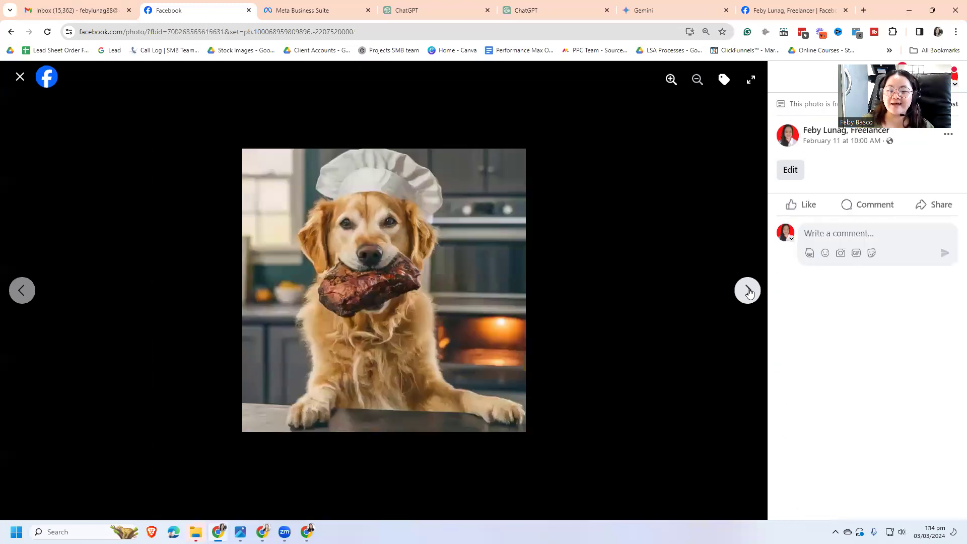
click(748, 292)
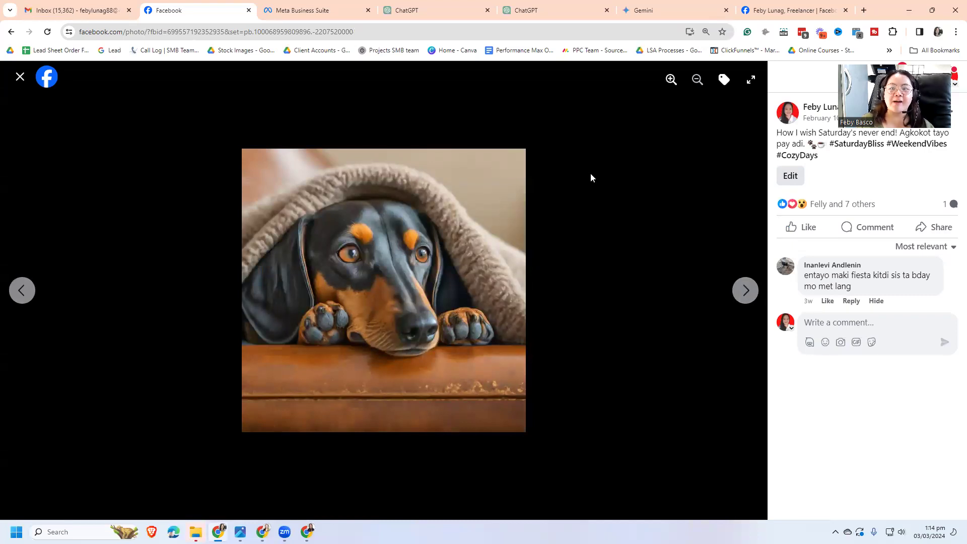
click(645, 10)
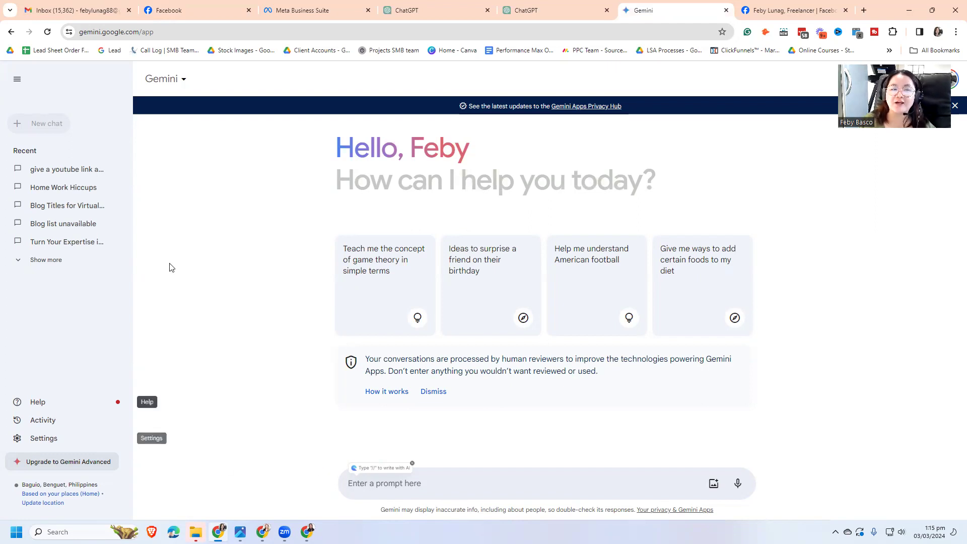
Load bard.google.com in a fresh browser tab
click(756, 9)
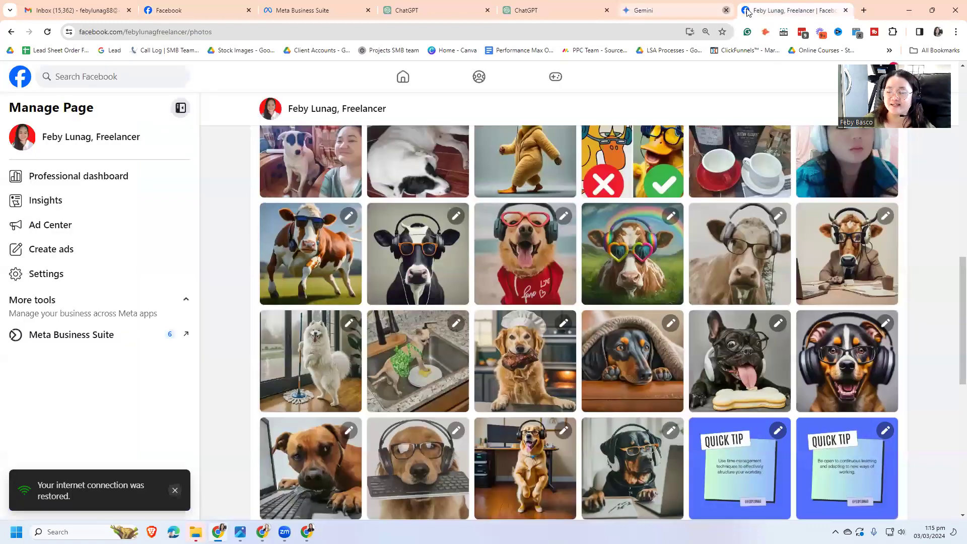
key(ctrl+t)
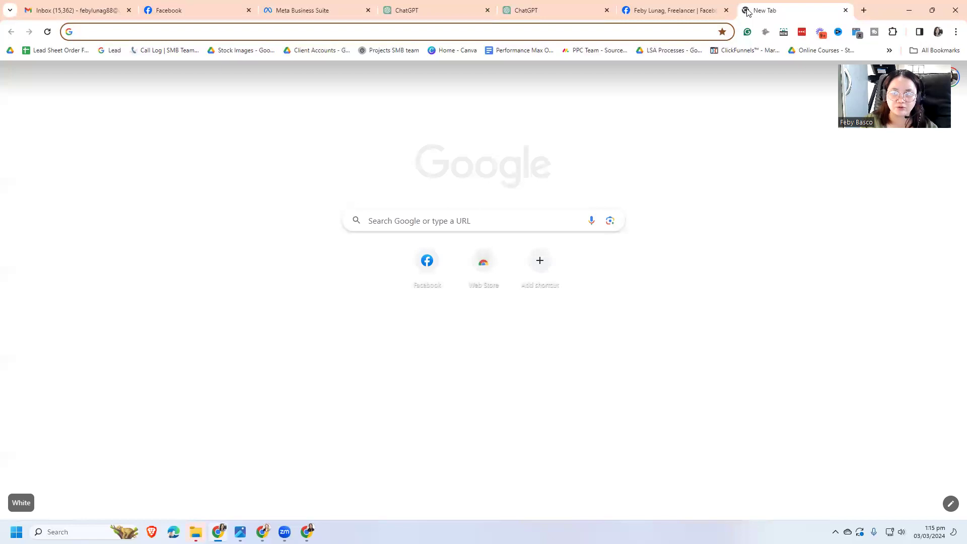
text(bar)
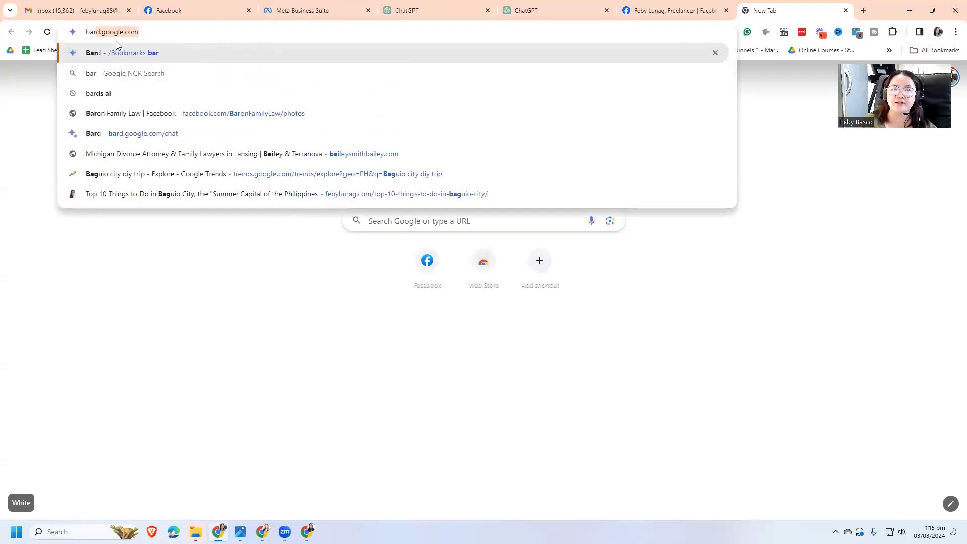
key(Return)
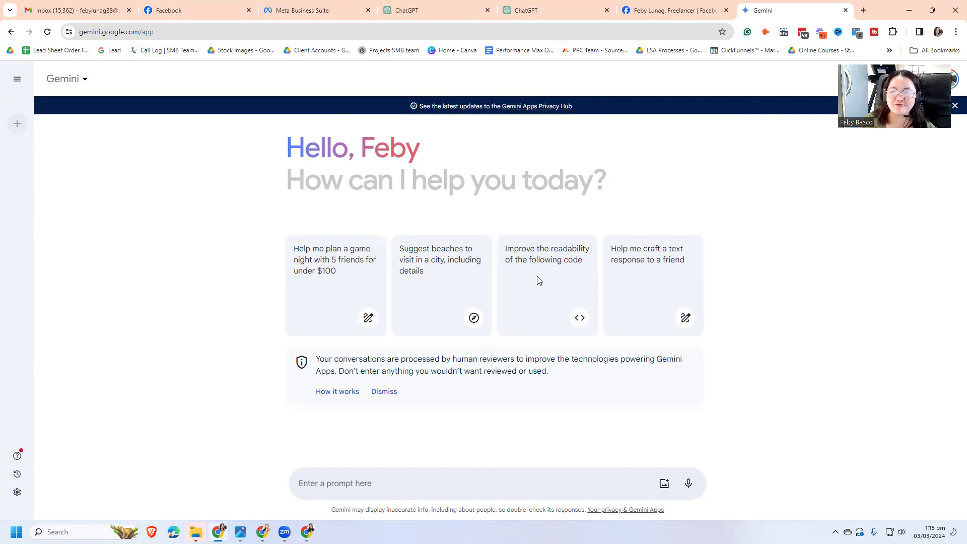
View the chef-hat golden retriever photo on Facebook, then return to Gemini
click(638, 11)
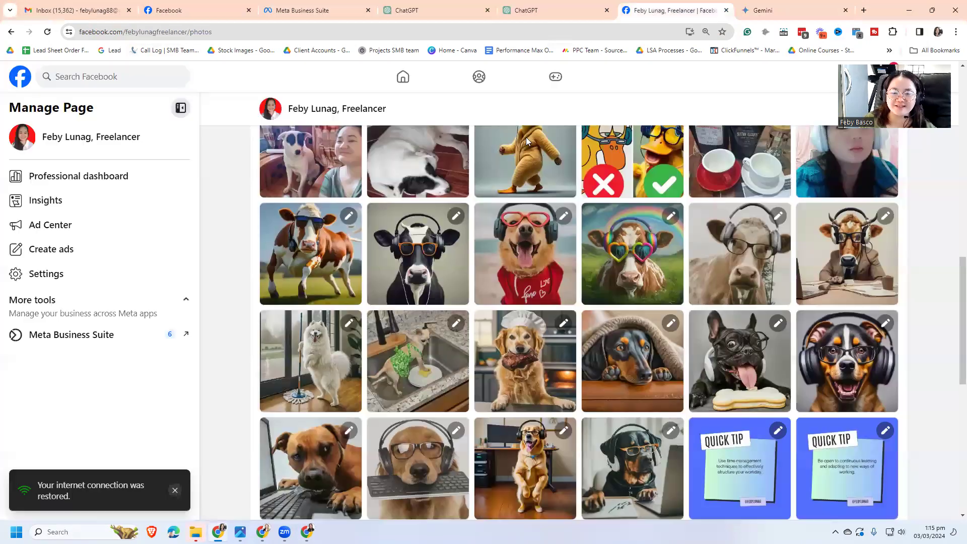
scroll(525, 318, down, 1)
click(522, 315)
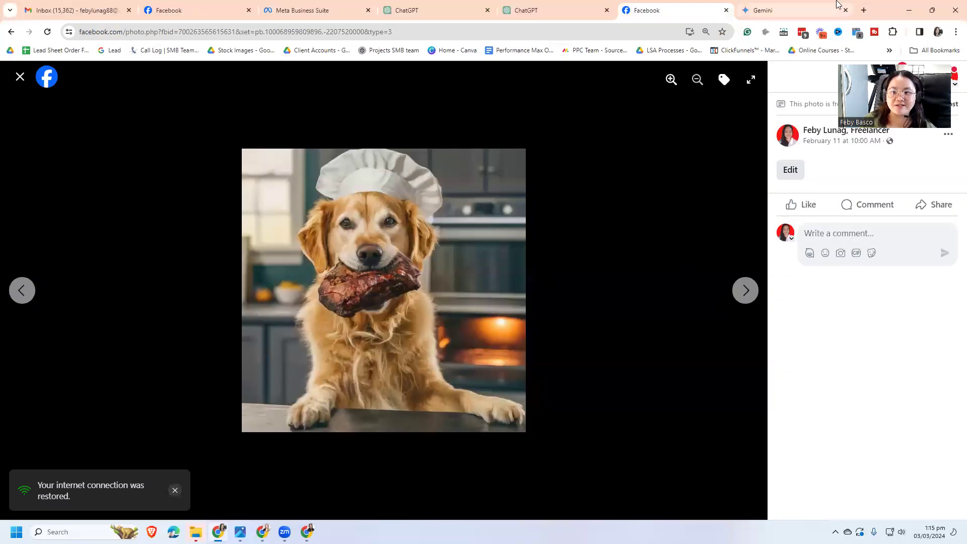
click(778, 9)
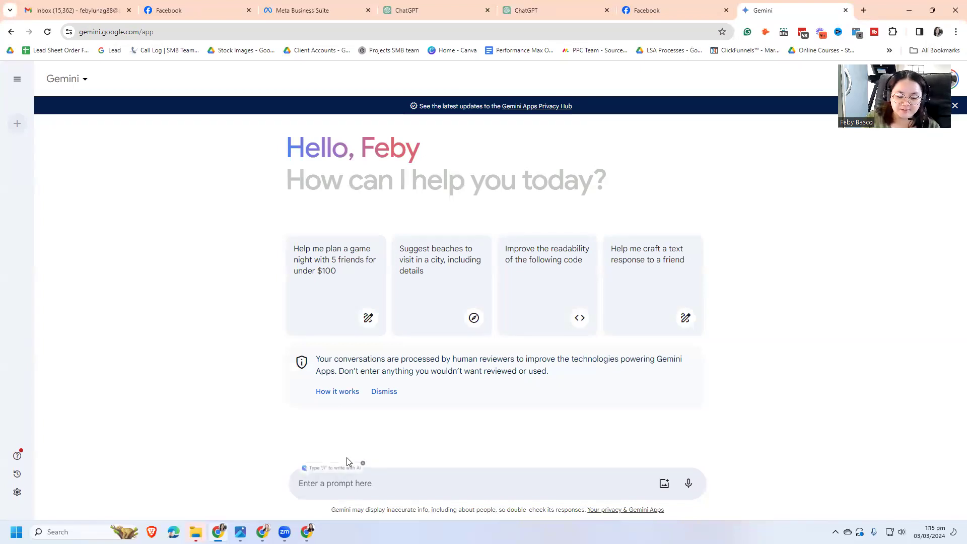
text(Create)
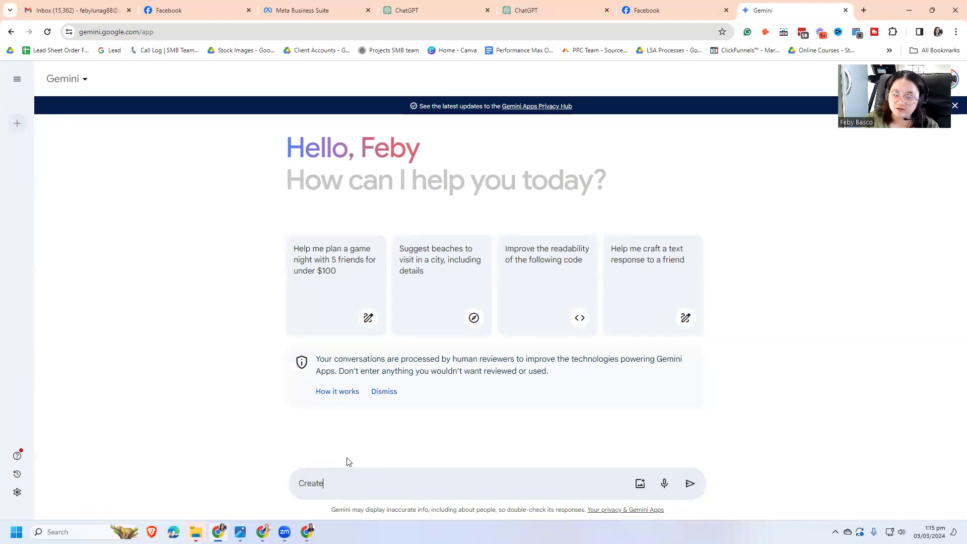
text( a)
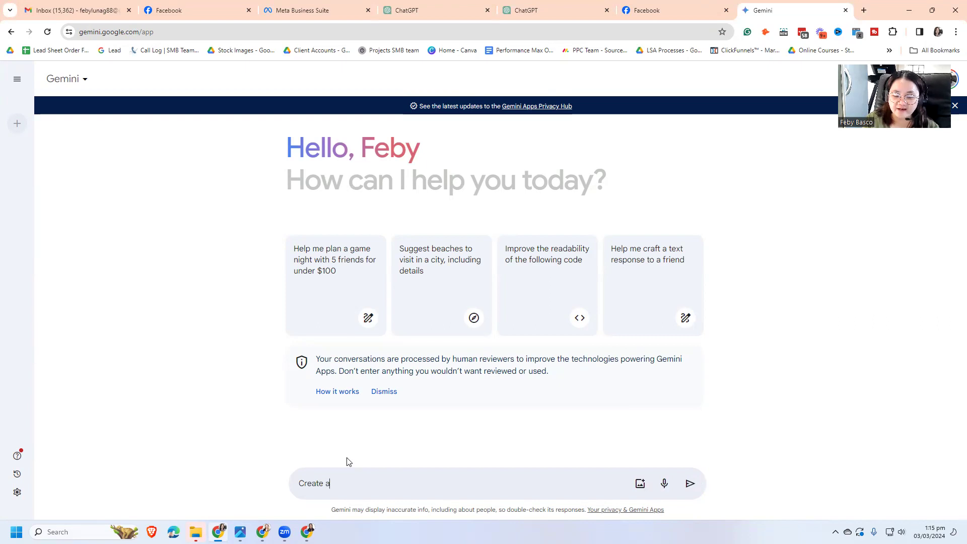
text( cat wearn)
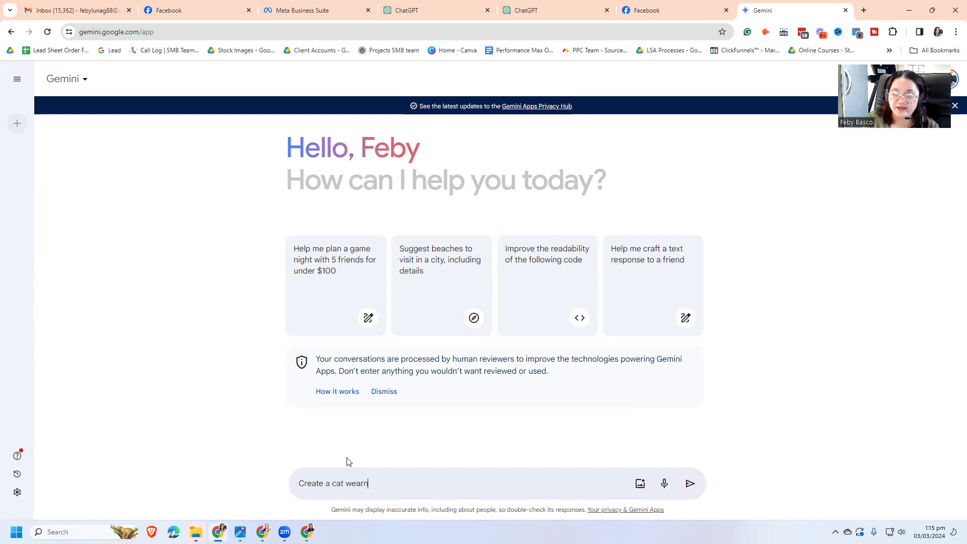
text(ing)
Type and send a prompt for a cat with headphones and eyeglasses at a computer
key(BackSpace)
key(BackSpace)
key(BackSpace)
text(in)
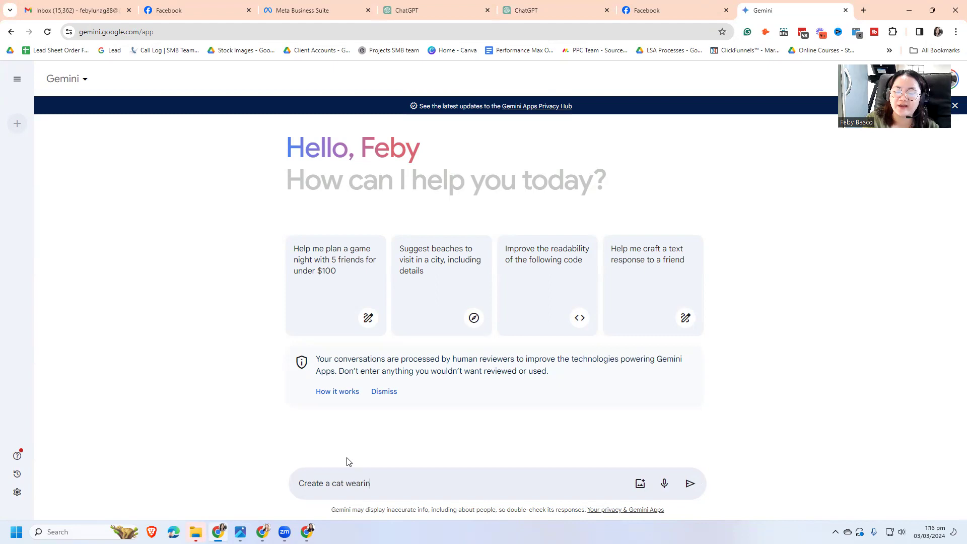
text(g head)
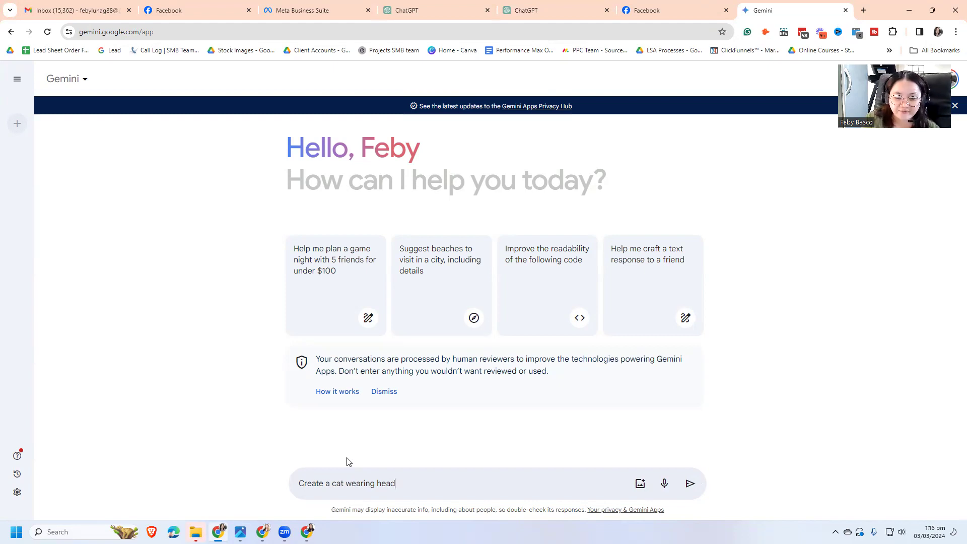
text(phones a)
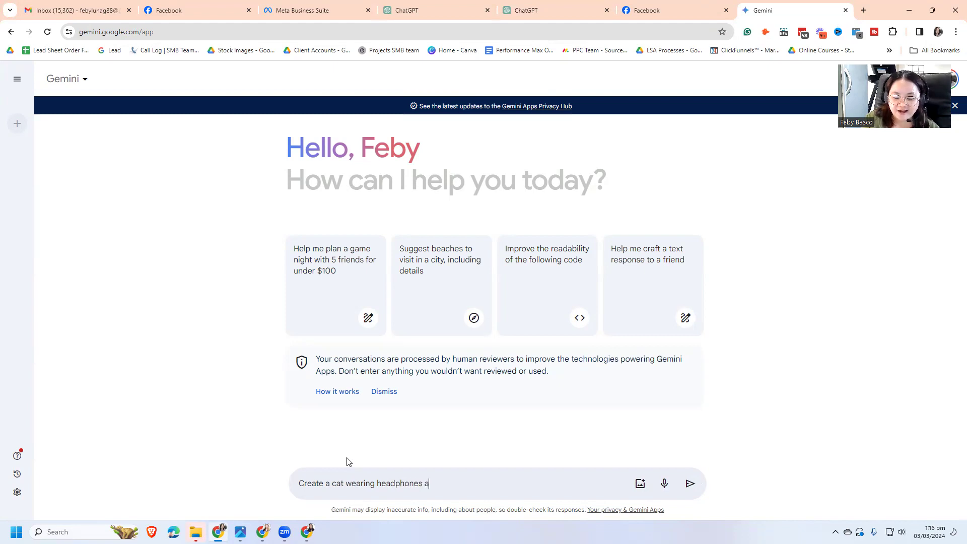
text(nd)
key(BackSpace)
key(BackSpace)
key(BackSpace)
text(and )
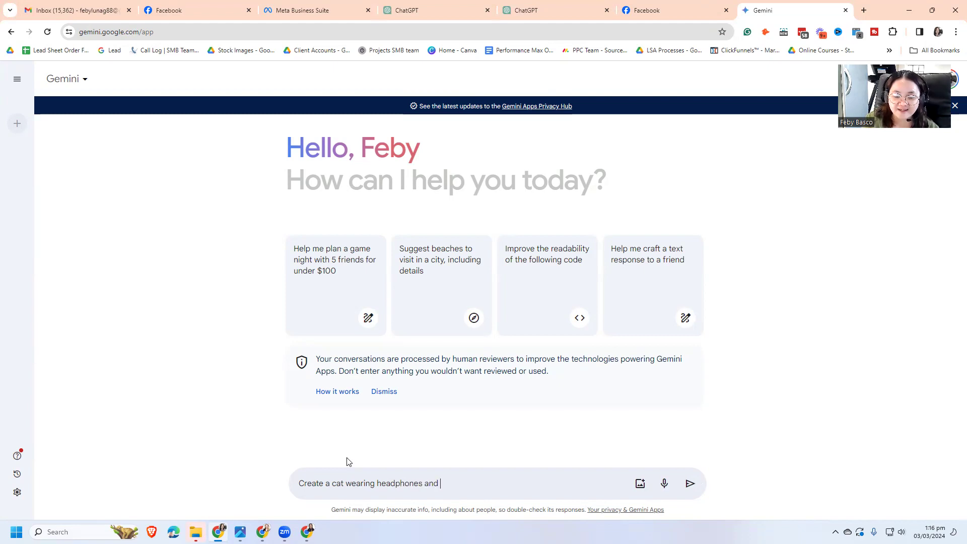
text(an eyegla)
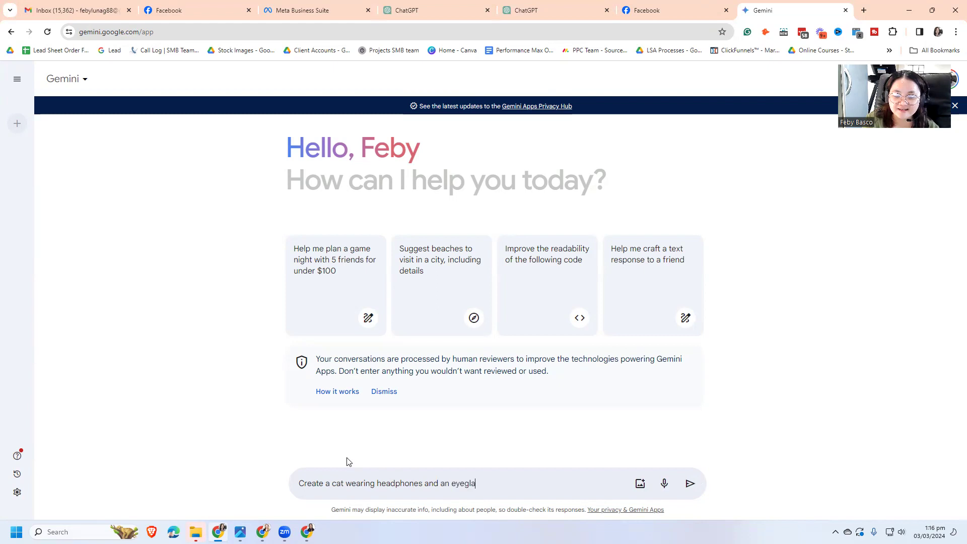
text(ss inf)
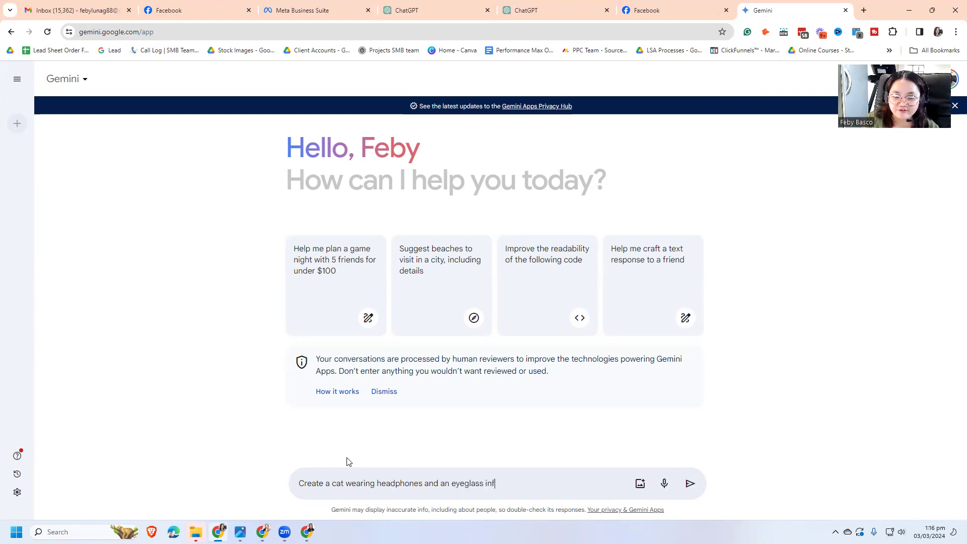
text(ront of)
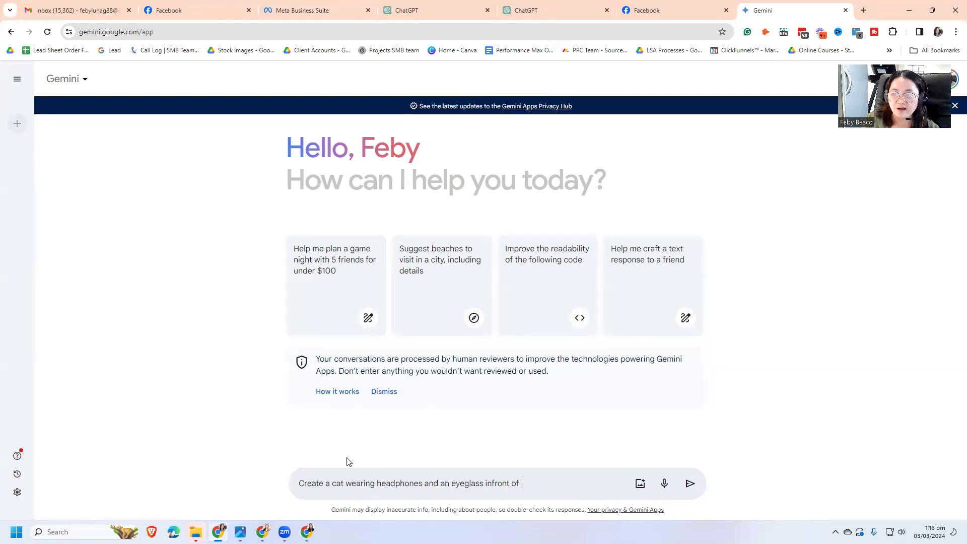
text( a cp)
key(BackSpace)
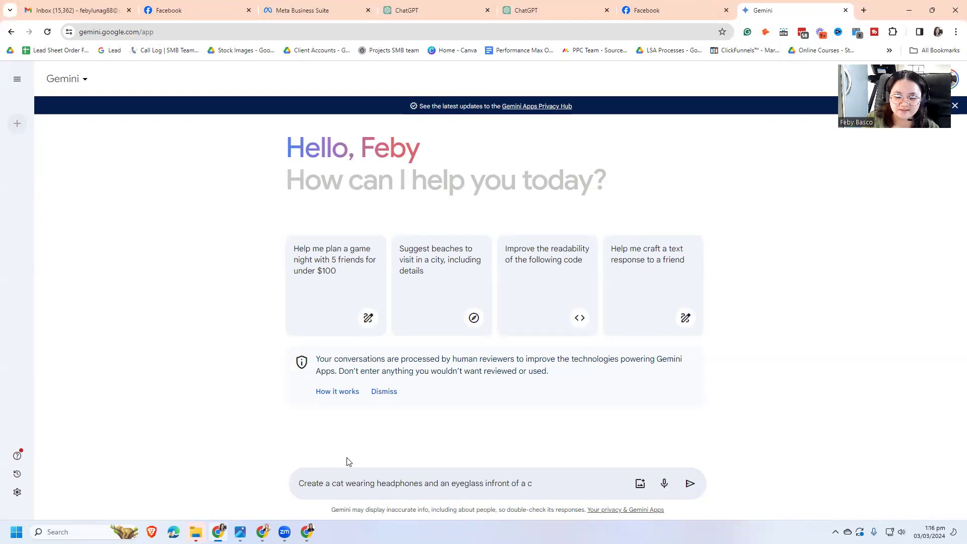
text(omput)
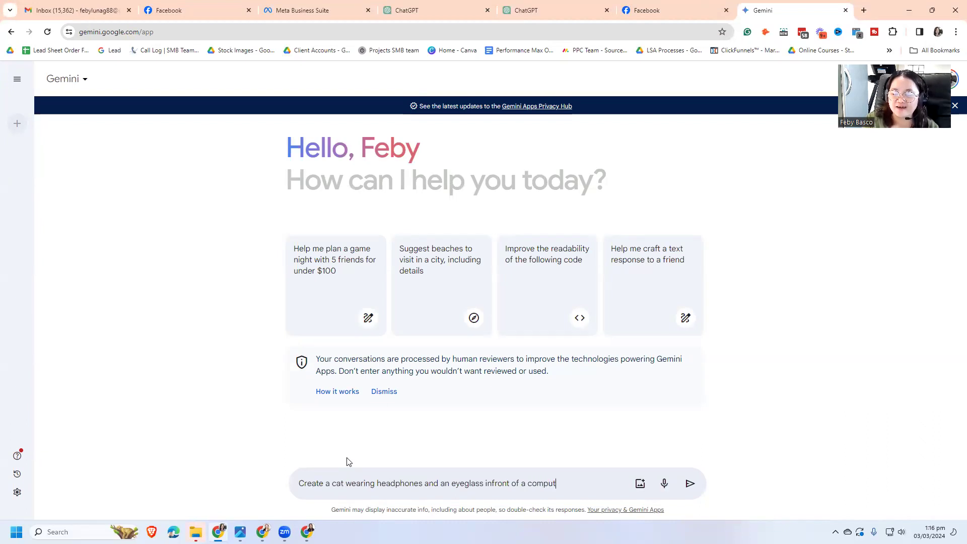
text(er)
key(Return)
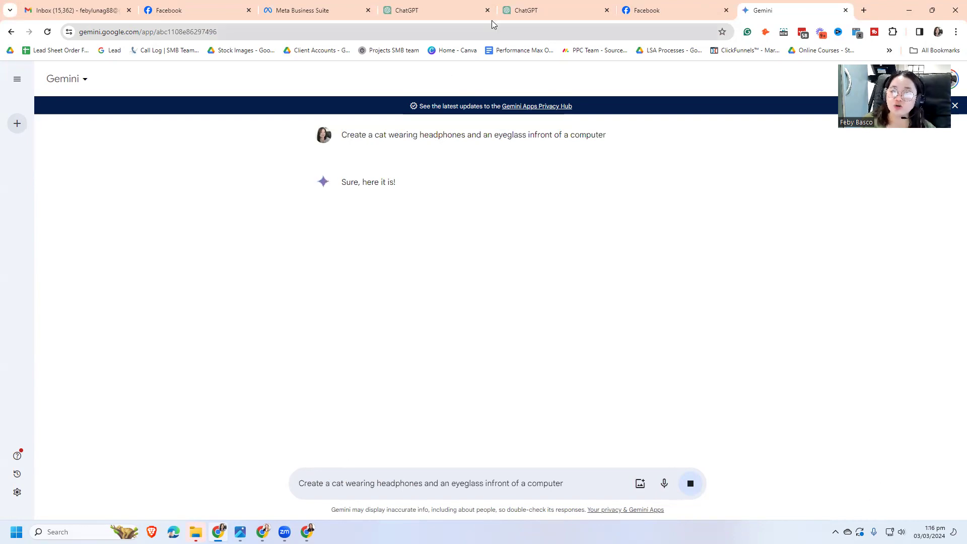
Start a new ChatGPT chat using the GPT-3.5 model
click(438, 10)
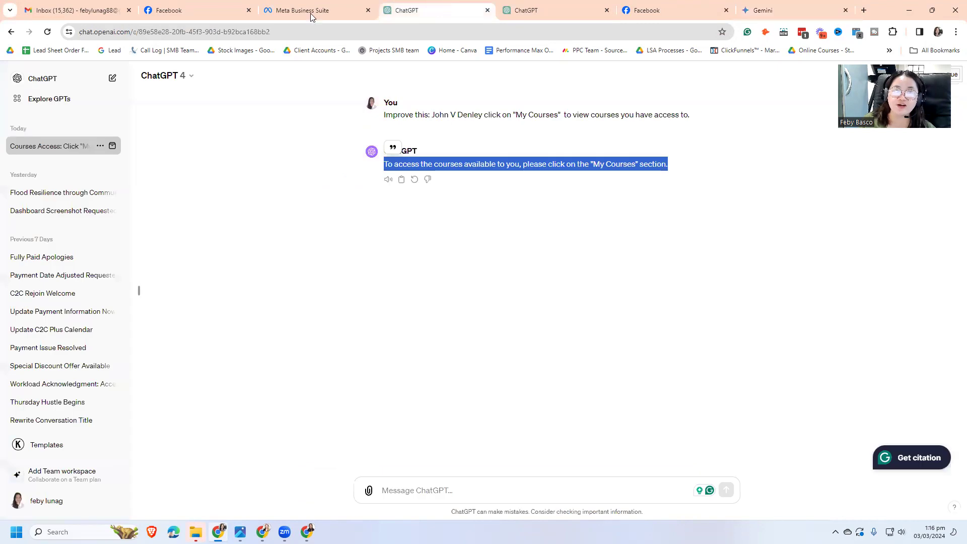
click(34, 81)
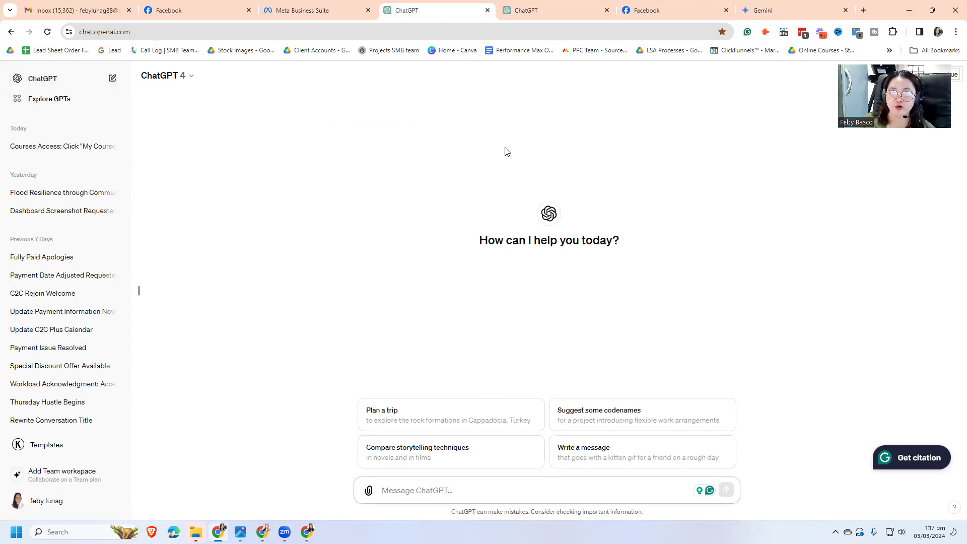
click(189, 78)
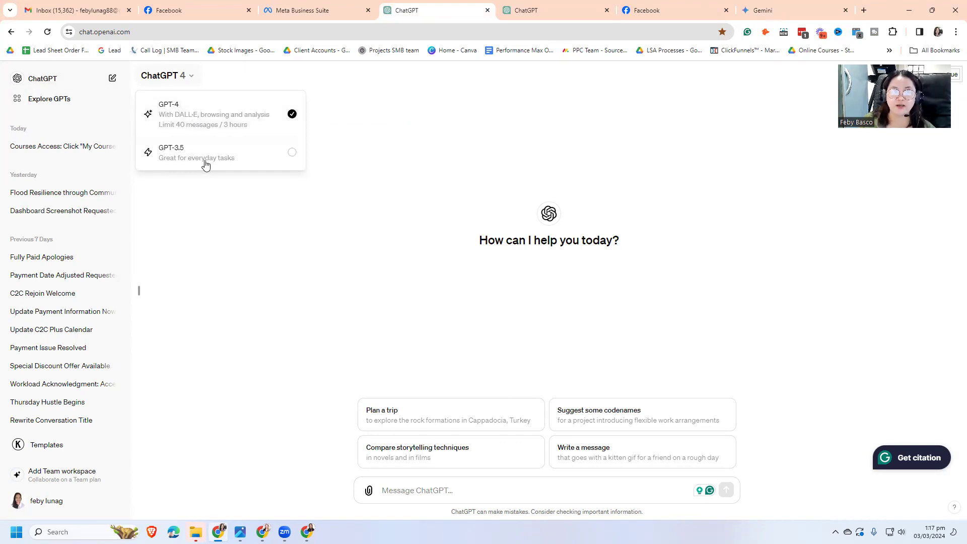
click(204, 158)
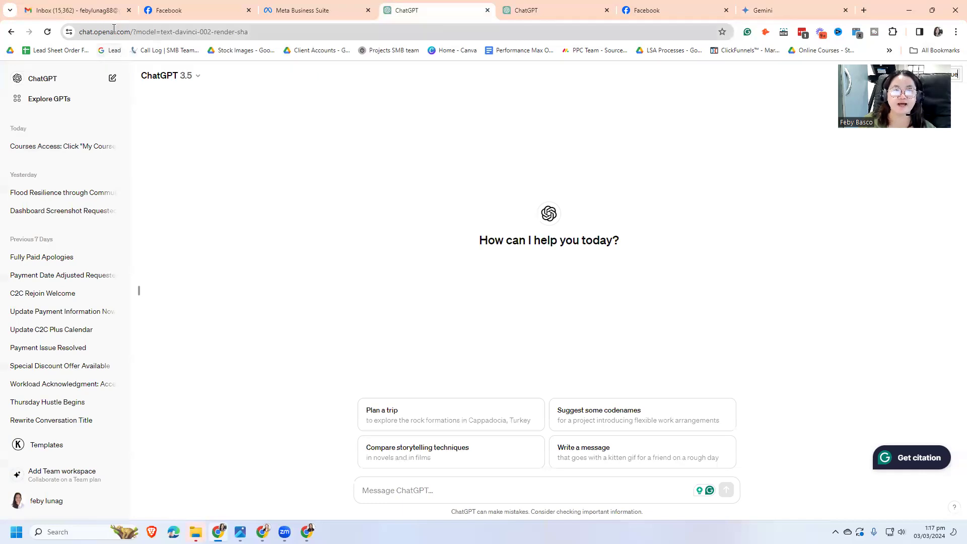
Check the Gemini cat image, then send ChatGPT the work-from-home-mom cat social post request
click(134, 32)
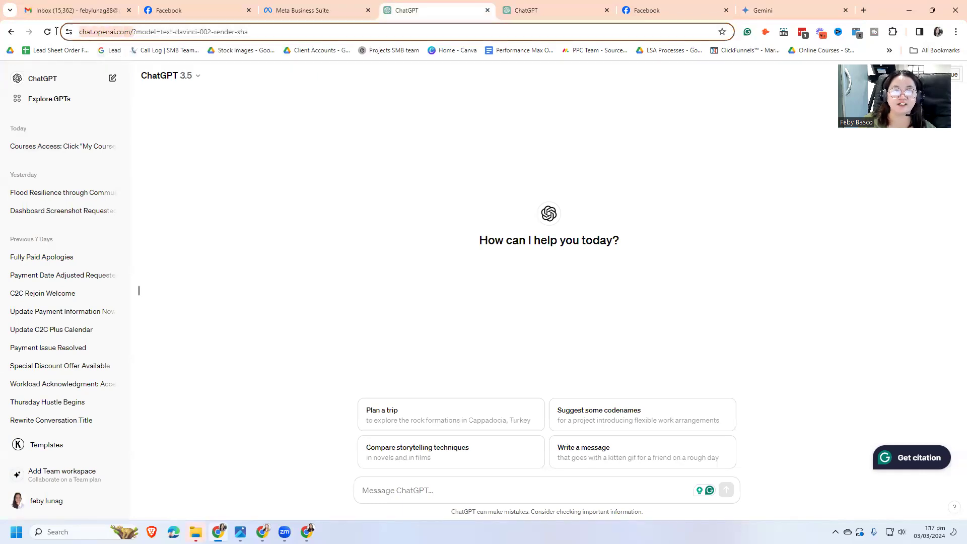
click(429, 479)
click(562, 5)
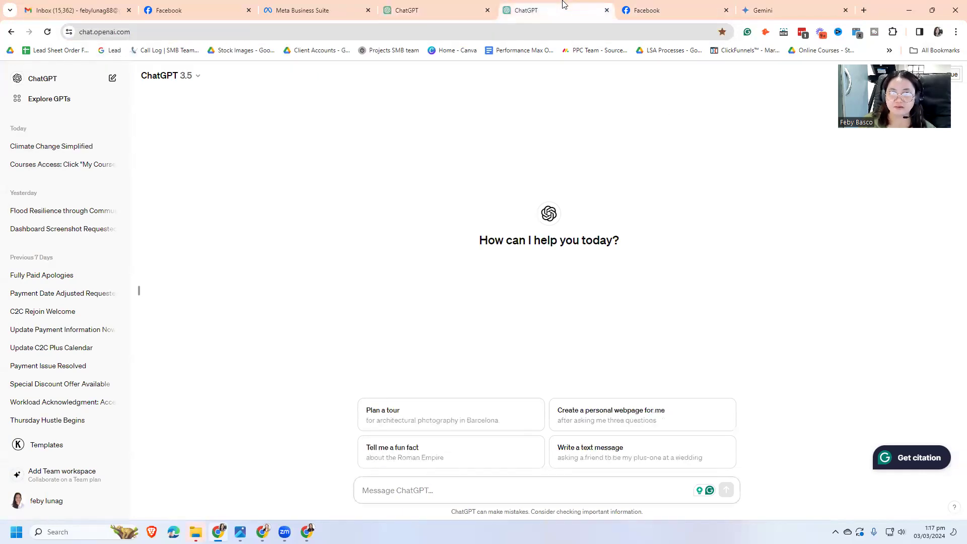
click(765, 5)
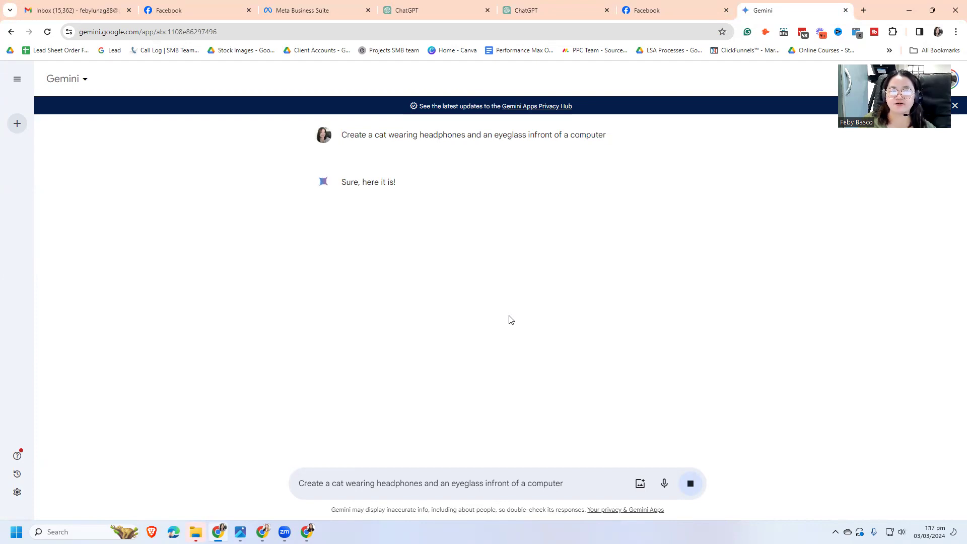
click(529, 10)
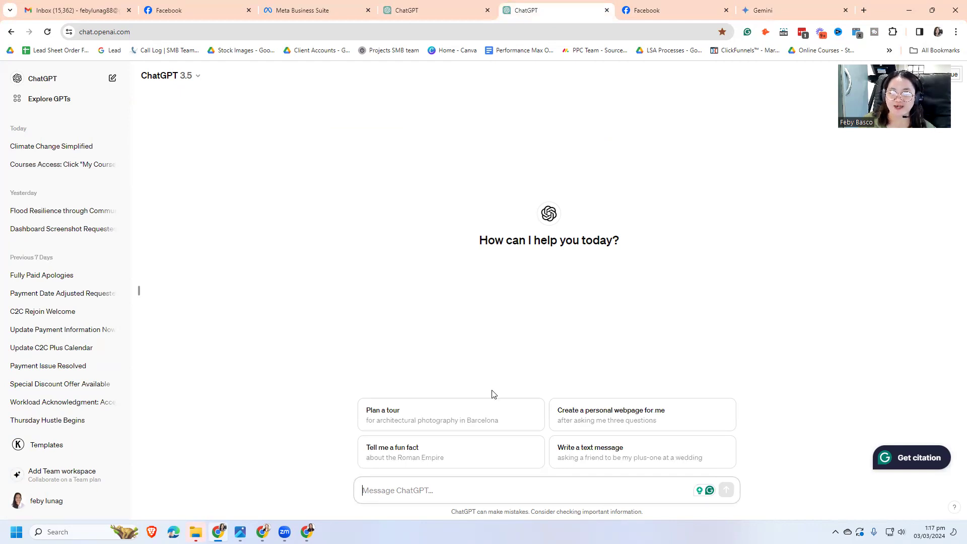
text(Wit)
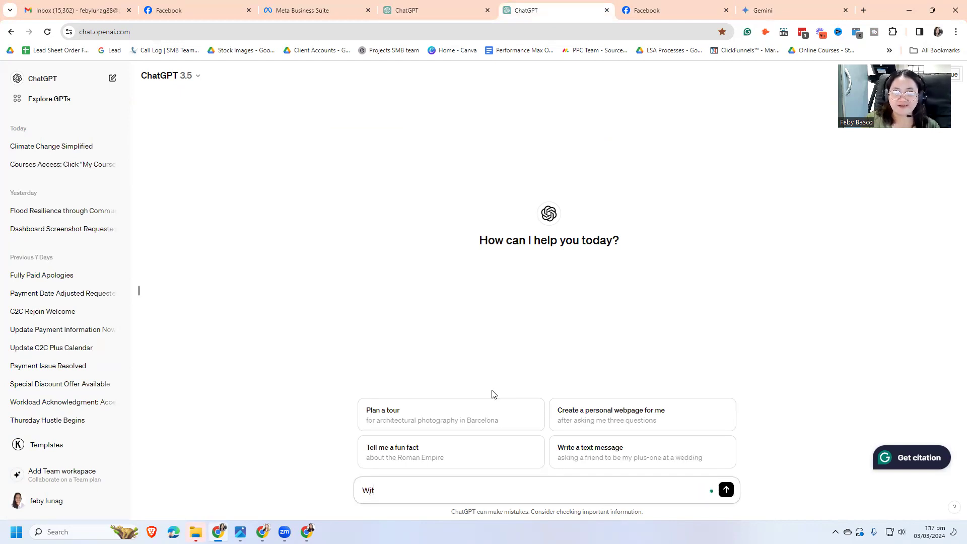
text(ite a soi)
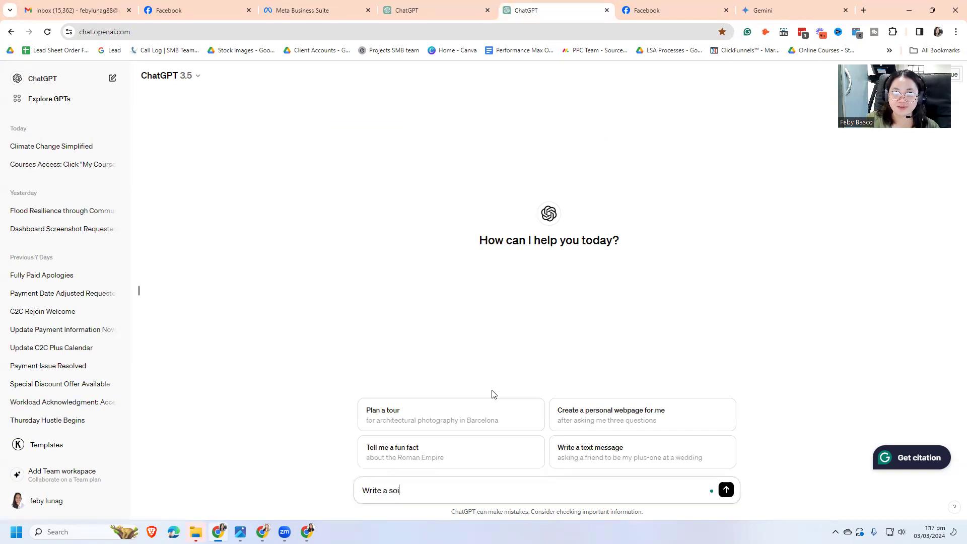
text(cial)
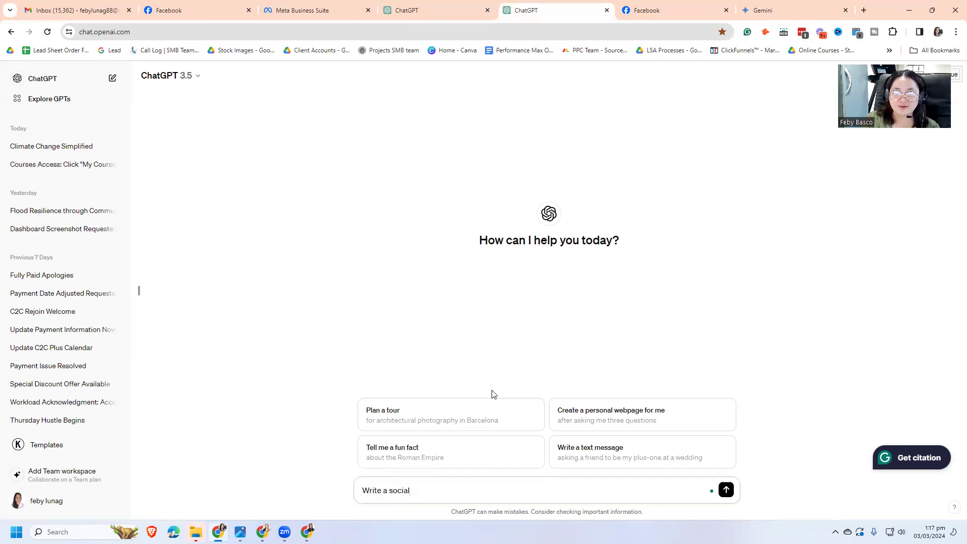
text( post of meb)
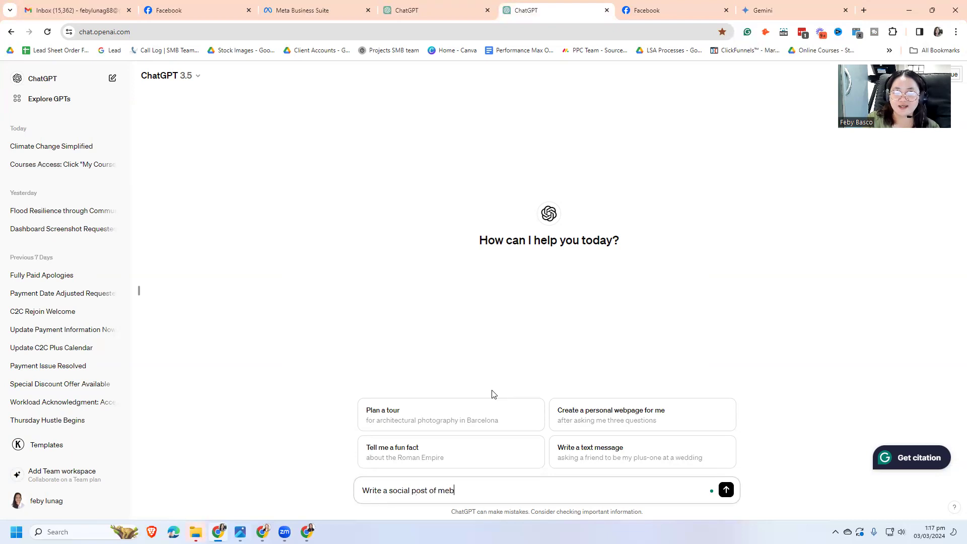
text( being a ca)
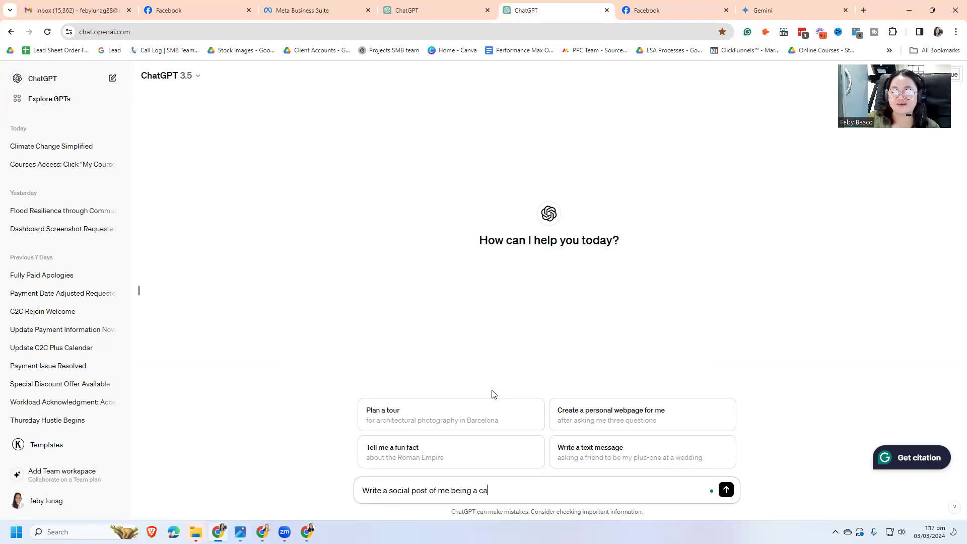
text(t today)
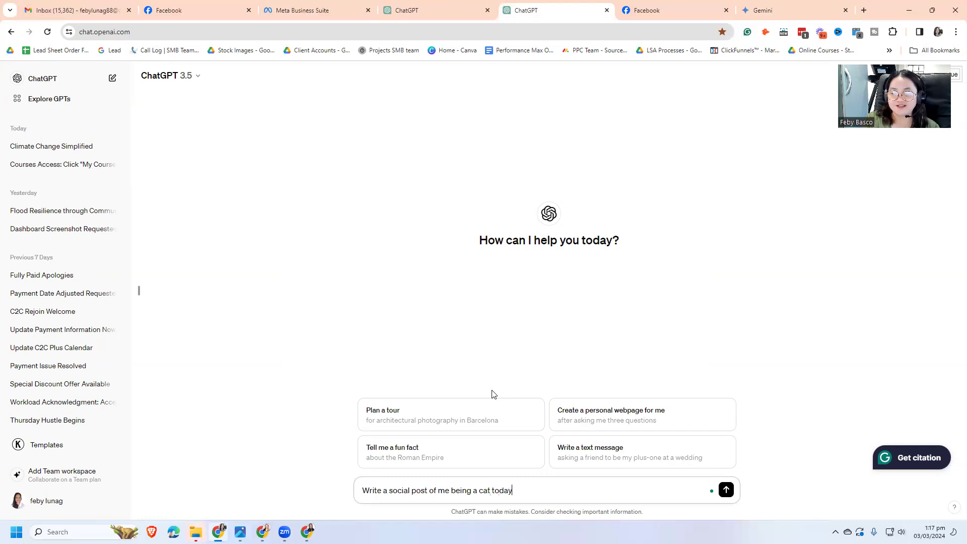
text( say hard)
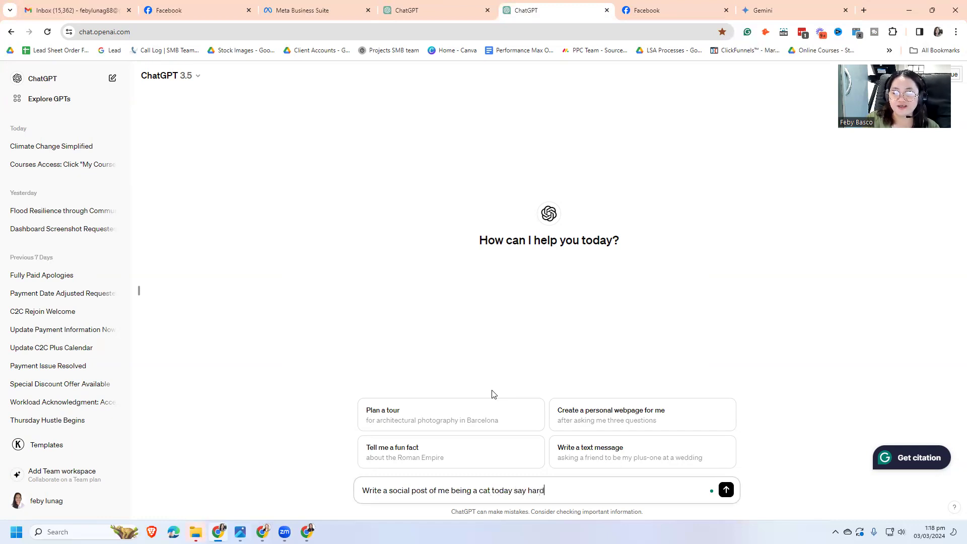
text(working)
text( work)
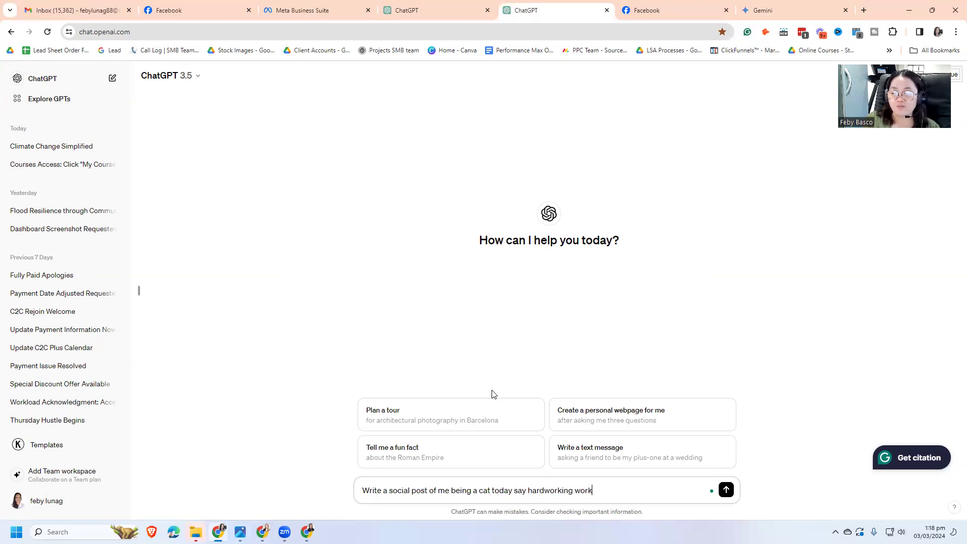
text(r)
key(BackSpace)
key(BackSpace)
text(rom)
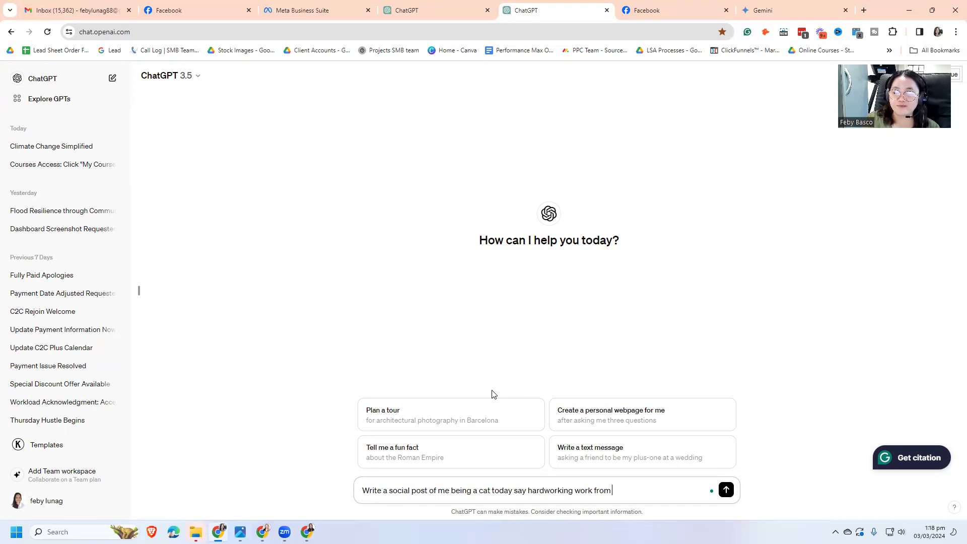
text( home mom)
key(Return)
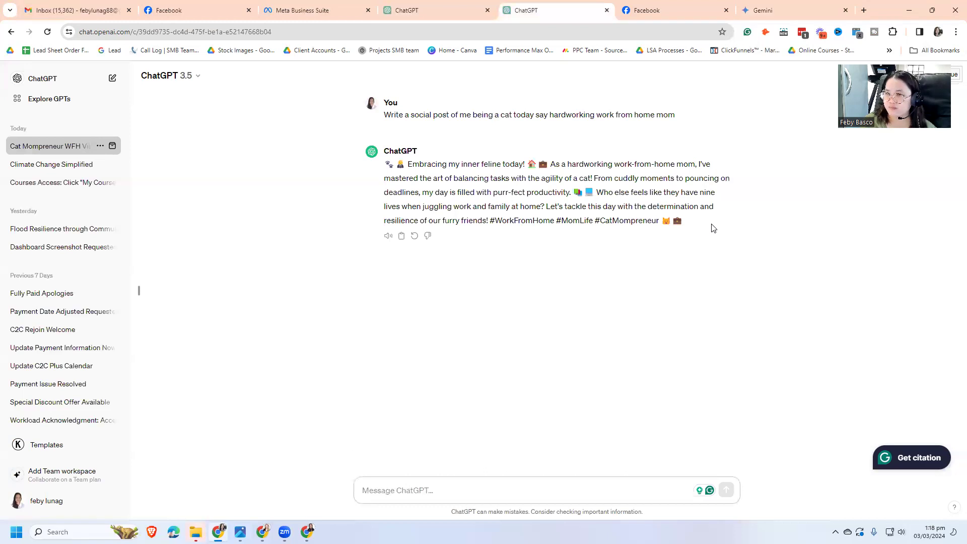
Copy the full cat social post reply and open a new blank tab
drag(711, 227, 383, 168)
right_click(419, 167)
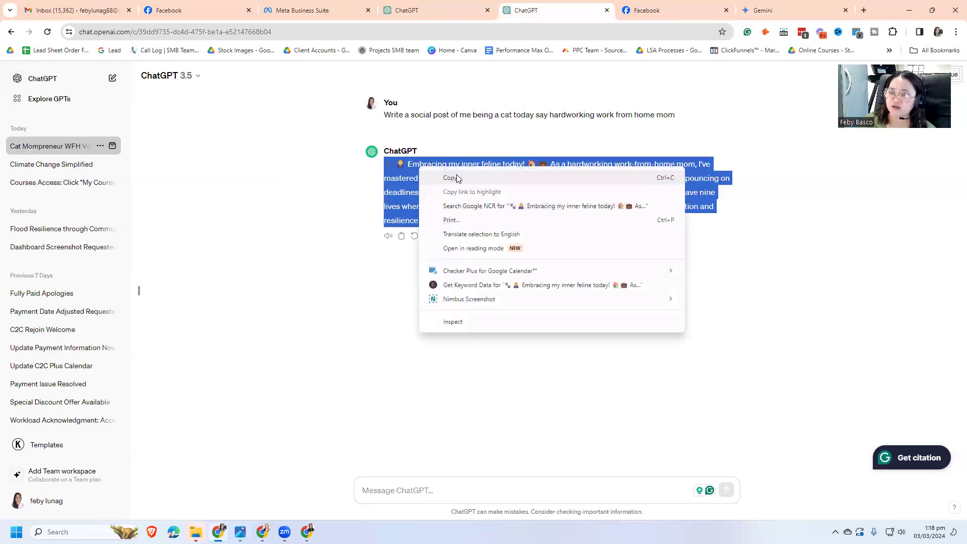
click(456, 178)
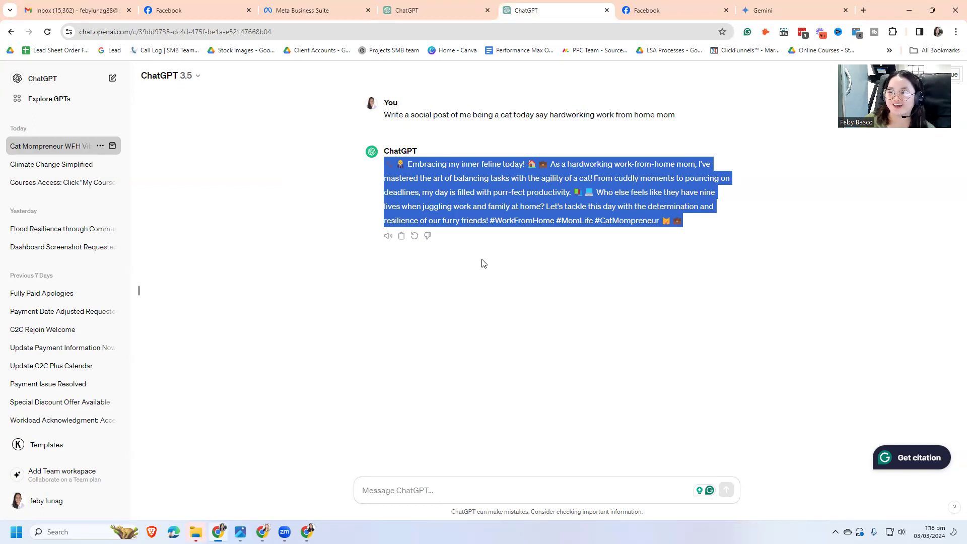
click(865, 11)
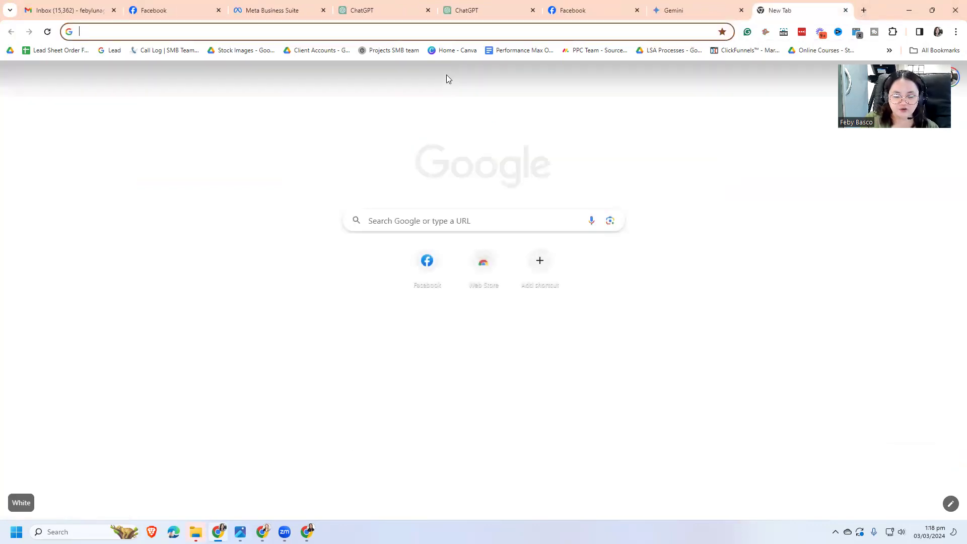
text(ai )
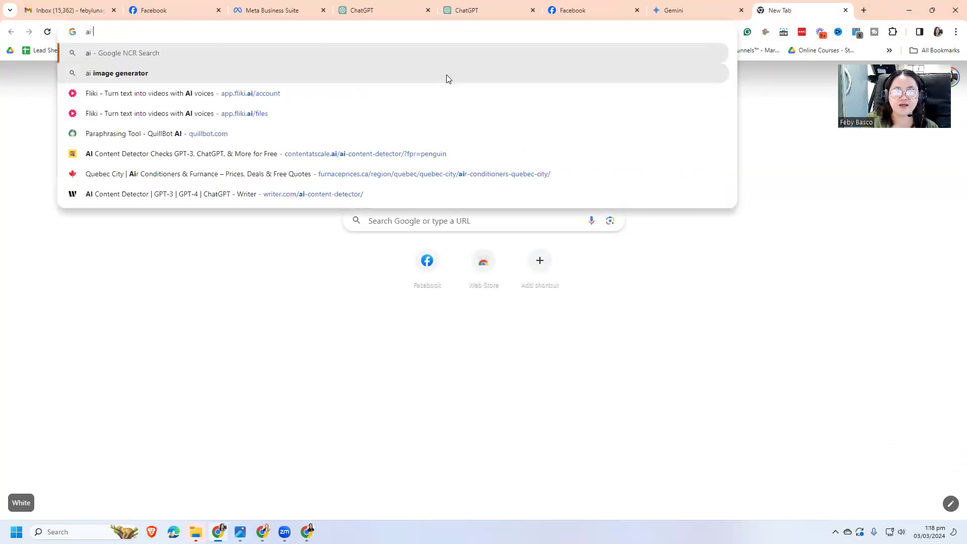
text(checker)
Search Google for 'ai checker' to find Writer's AI Content Detector
key(Return)
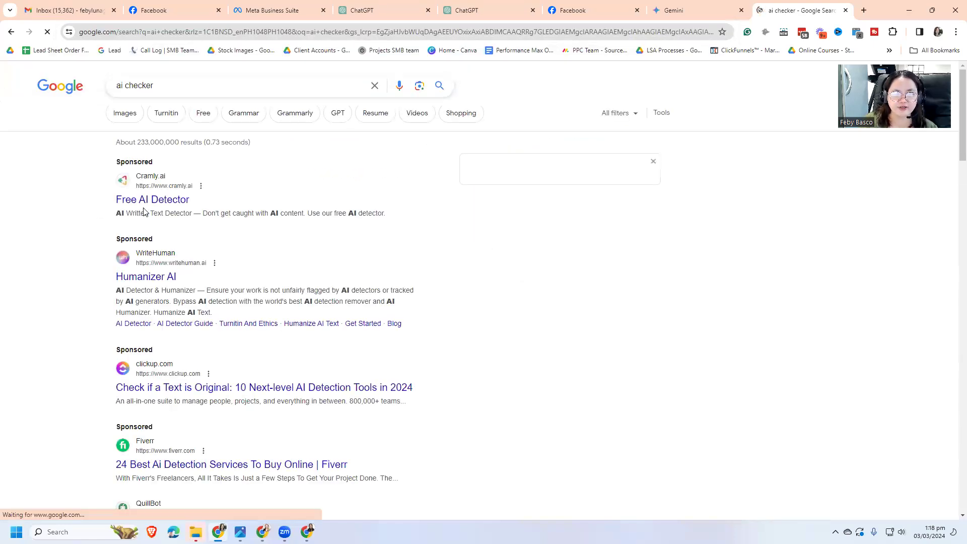
scroll(30, 234, down, 1)
scroll(38, 235, down, 2)
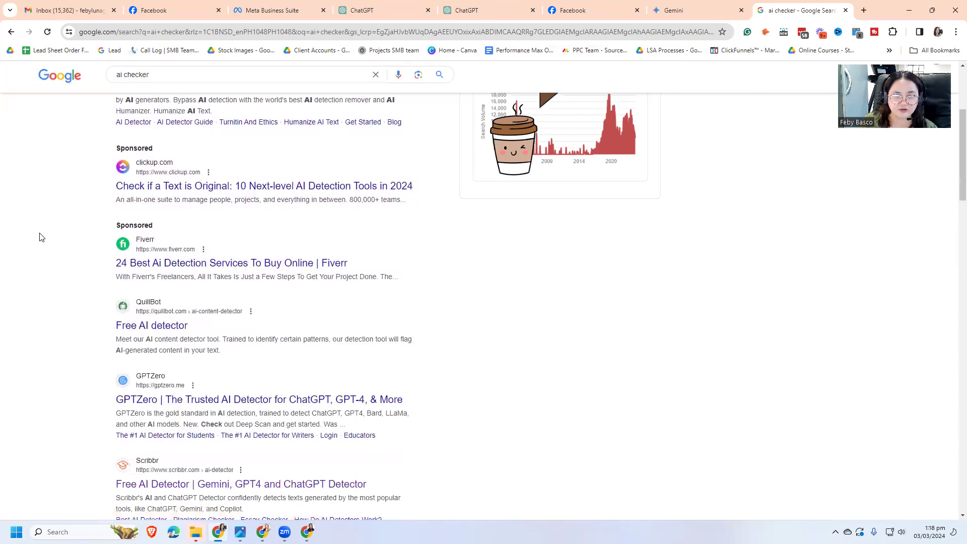
scroll(40, 237, down, 1)
scroll(40, 237, down, 2)
scroll(40, 237, down, 3)
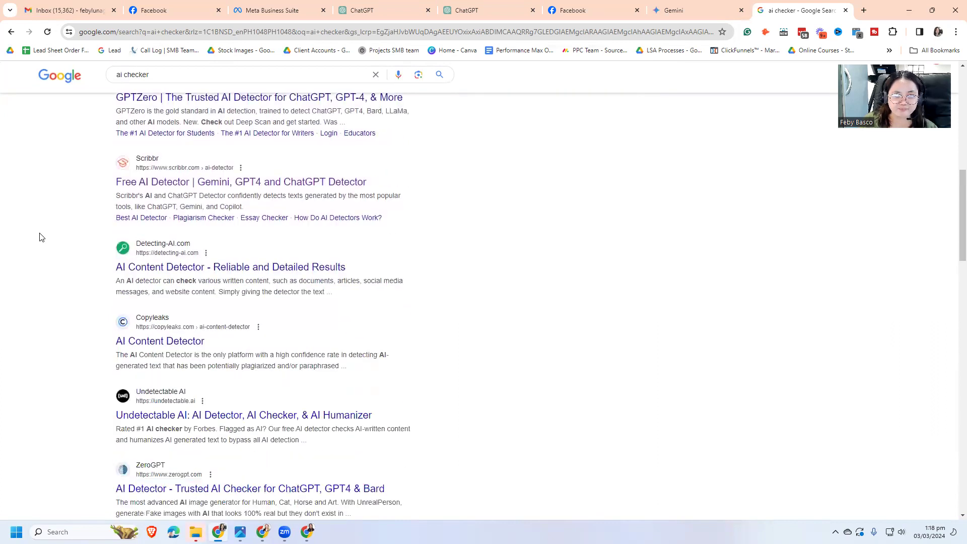
scroll(41, 237, down, 3)
scroll(40, 237, down, 1)
scroll(40, 236, down, 2)
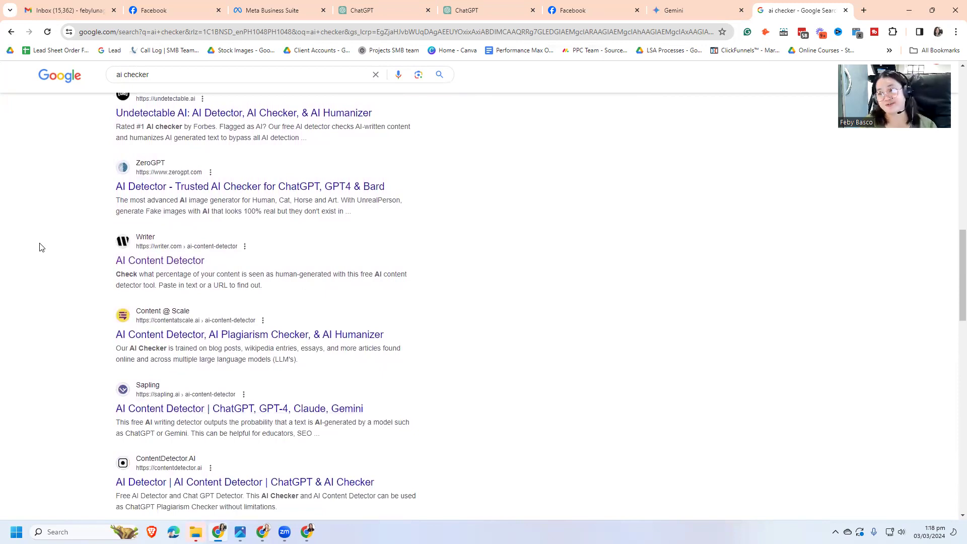
Paste the copied cat post into Writer's AI Content Detector, then switch to Gemini
click(165, 257)
click(352, 222)
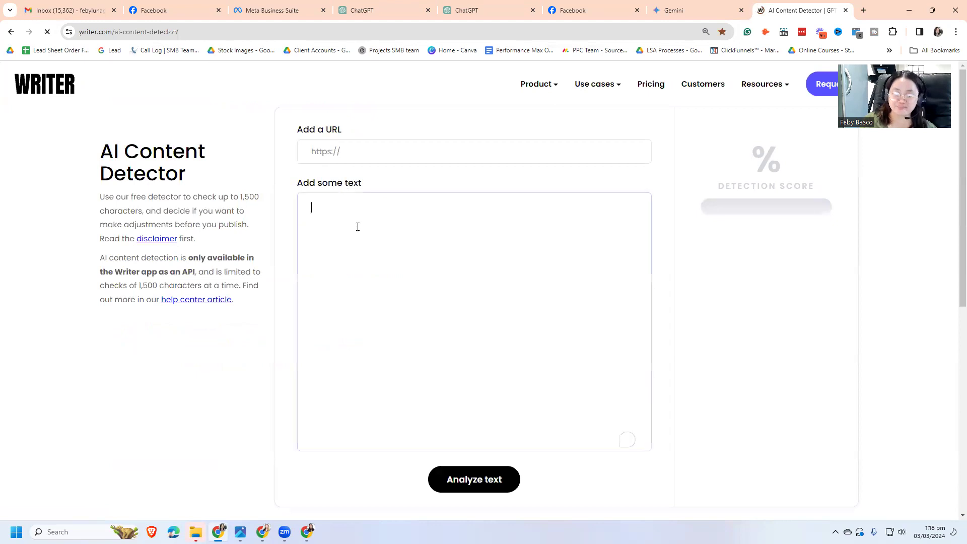
click(361, 212)
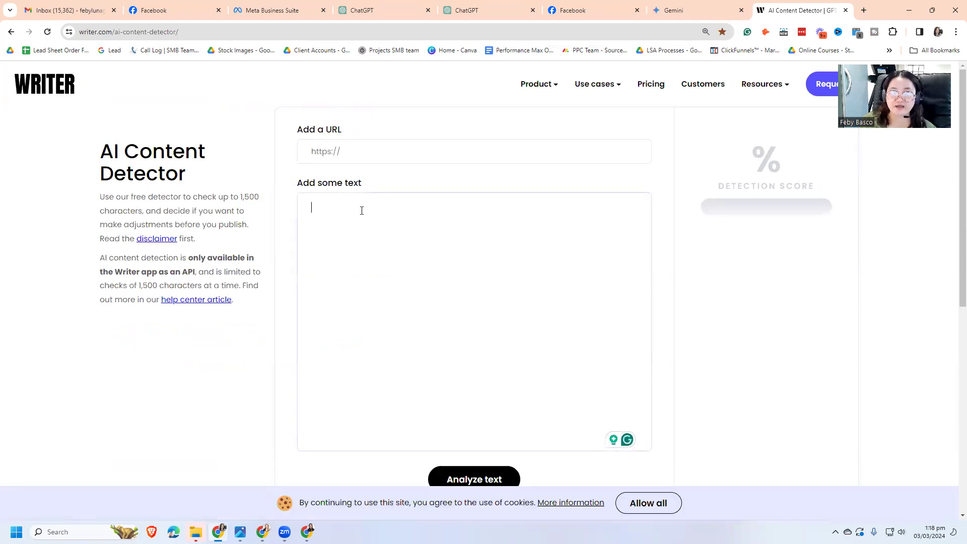
right_click(377, 216)
click(395, 308)
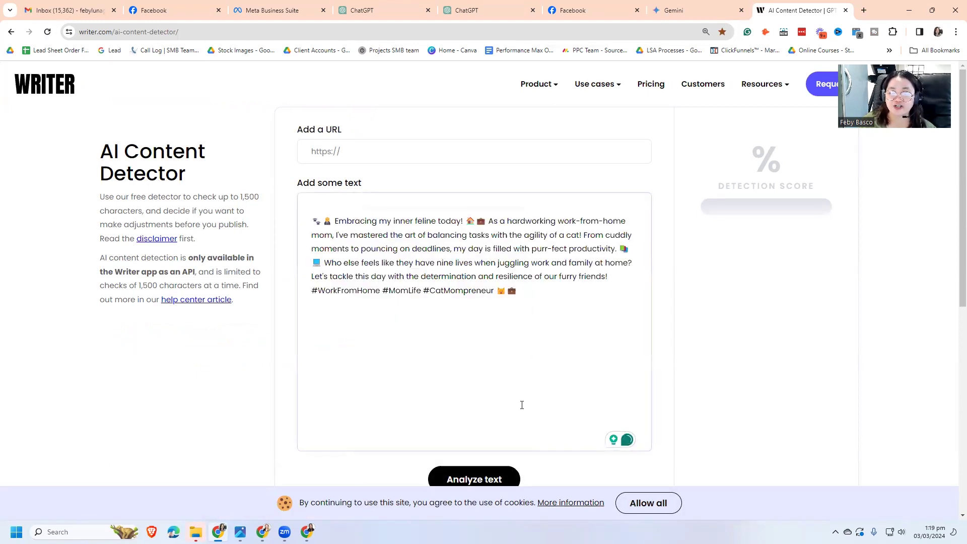
scroll(520, 403, down, 1)
scroll(523, 369, up, 1)
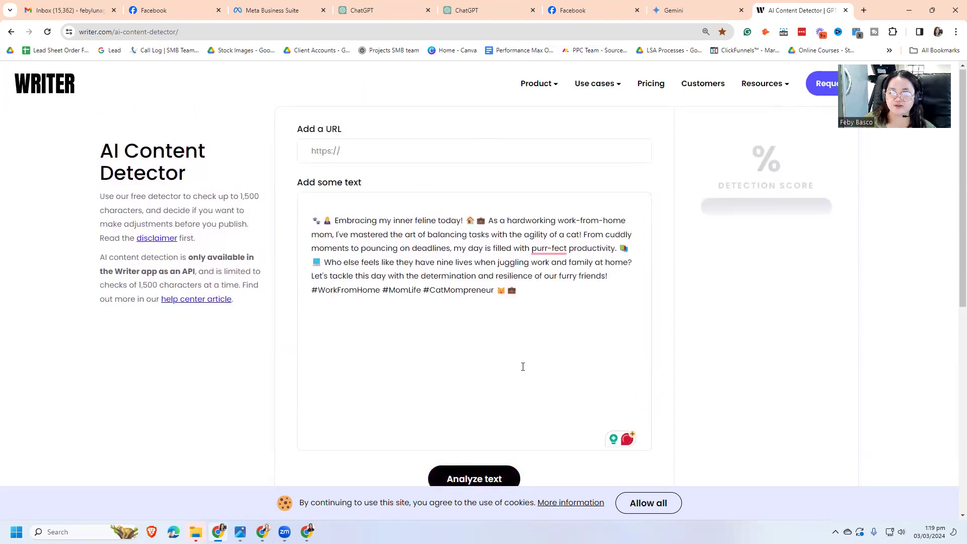
scroll(522, 366, down, 1)
scroll(522, 365, up, 1)
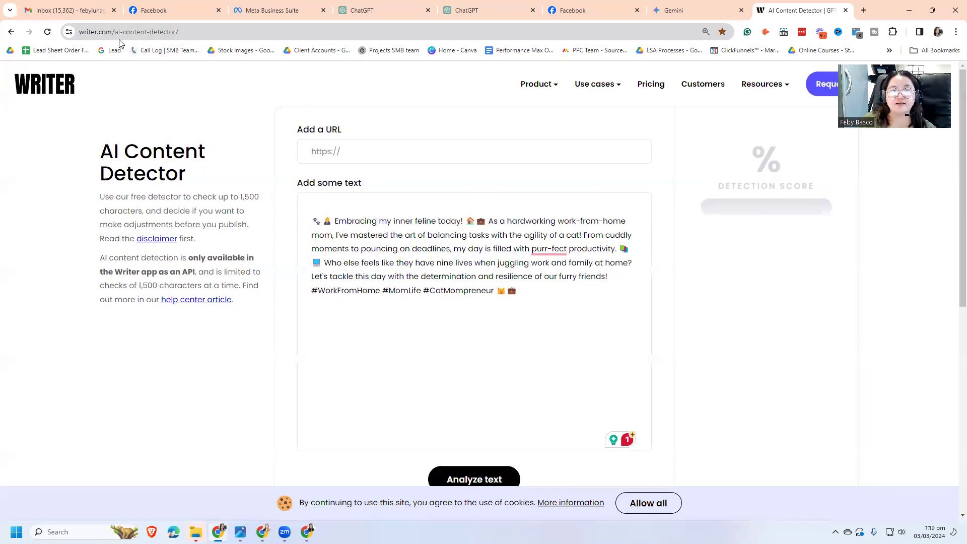
scroll(431, 394, down, 1)
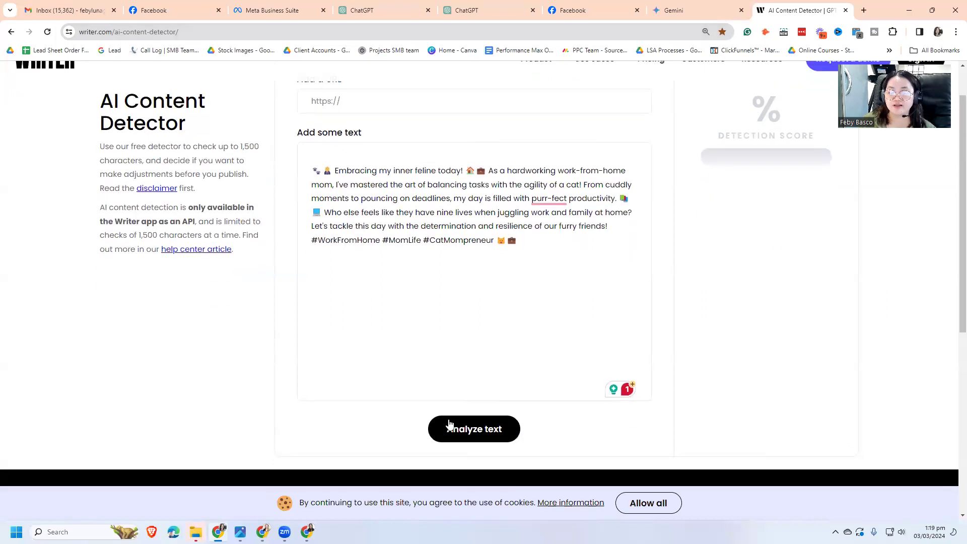
scroll(544, 367, up, 1)
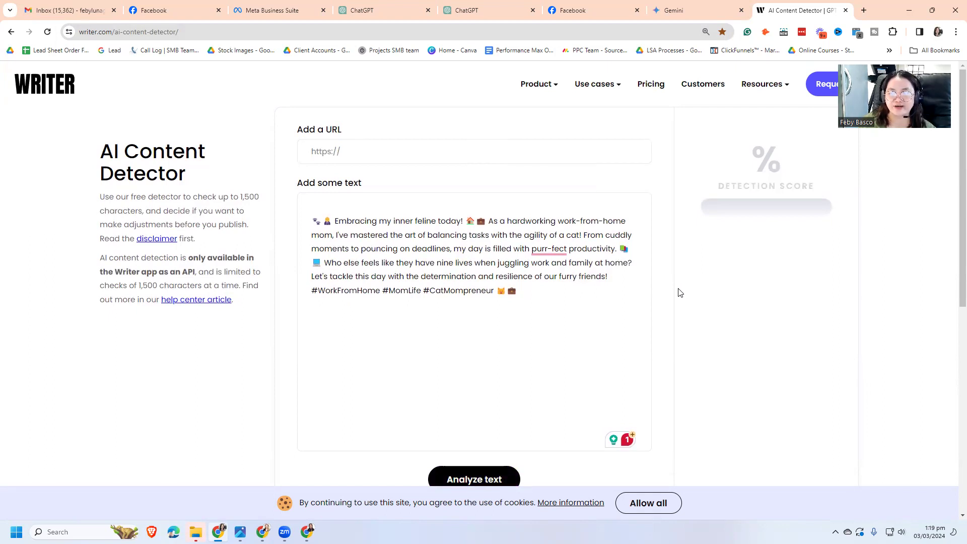
click(683, 10)
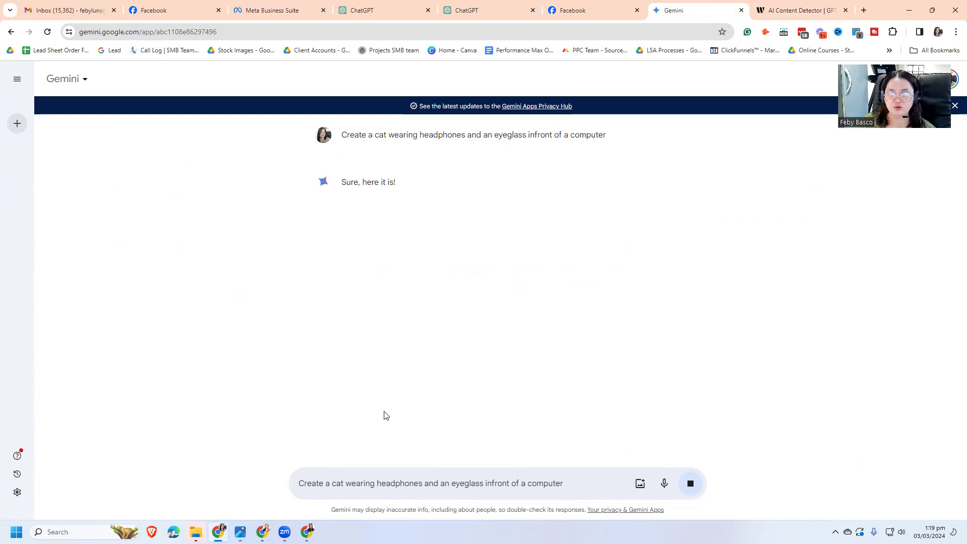
Cycle through the ChatGPT and Gemini tabs back to the AI Content Detector page
click(529, 9)
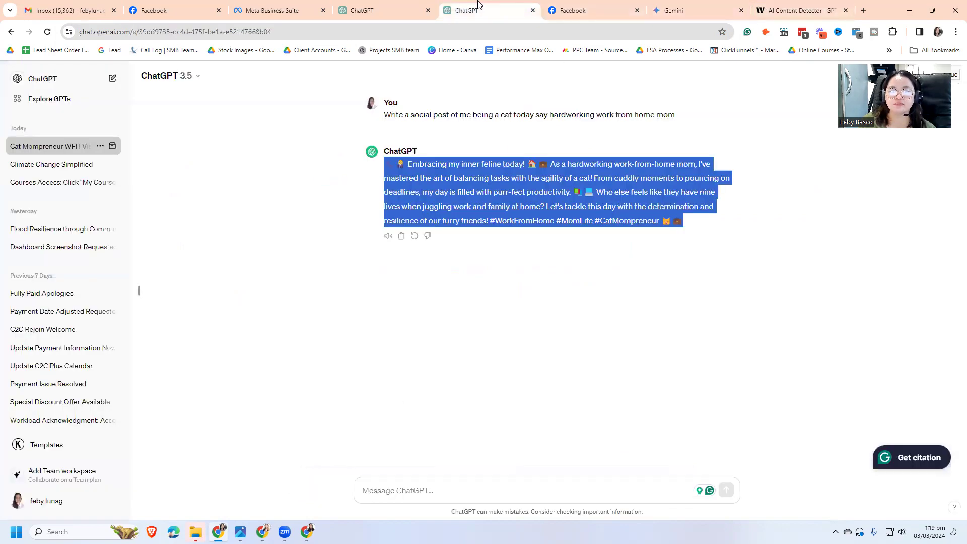
click(710, 9)
click(775, 10)
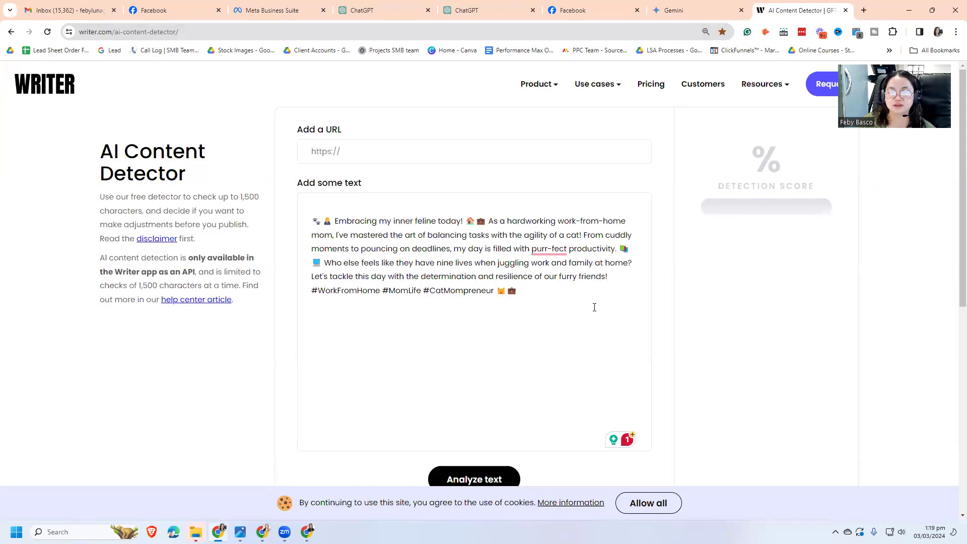
scroll(471, 415, down, 1)
scroll(470, 406, up, 1)
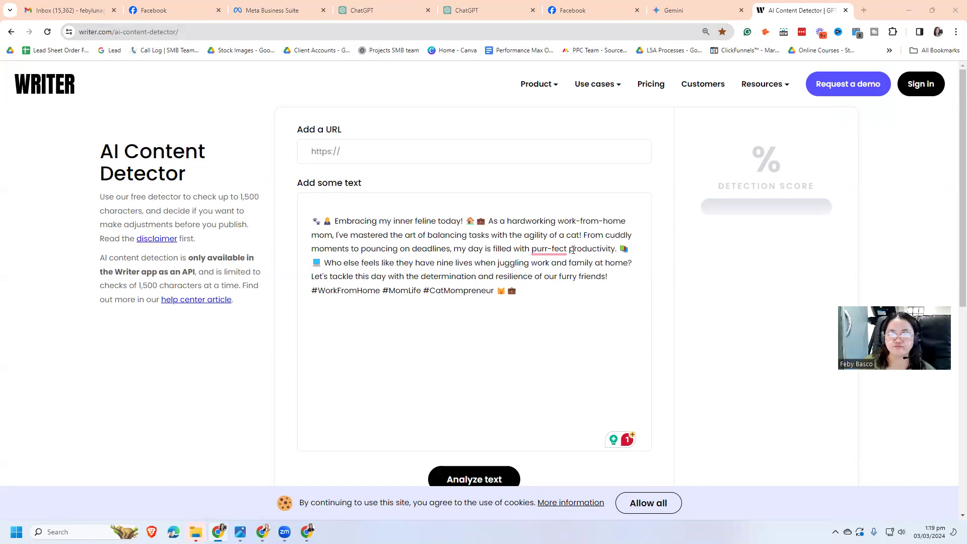
scroll(474, 468, down, 2)
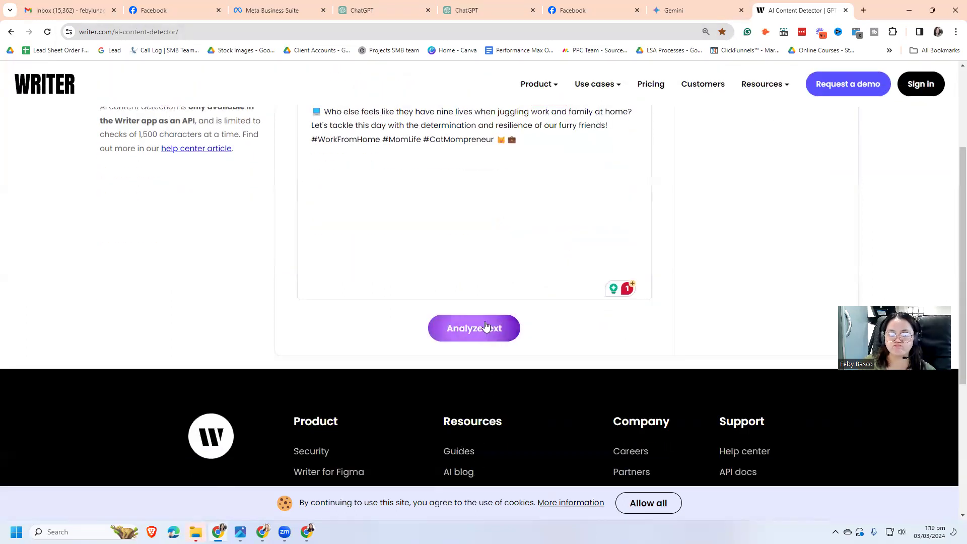
scroll(486, 327, up, 1)
scroll(486, 328, up, 1)
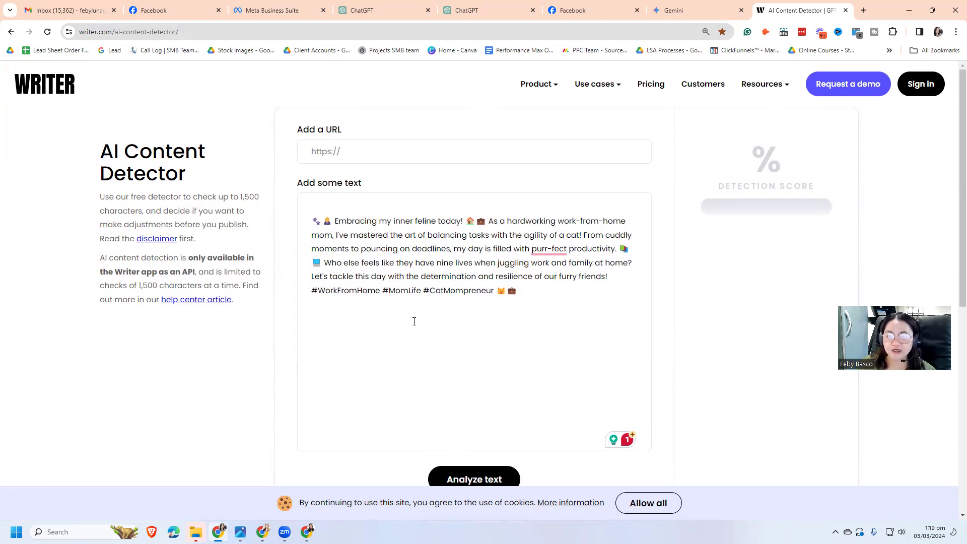
scroll(414, 321, down, 2)
scroll(415, 323, up, 1)
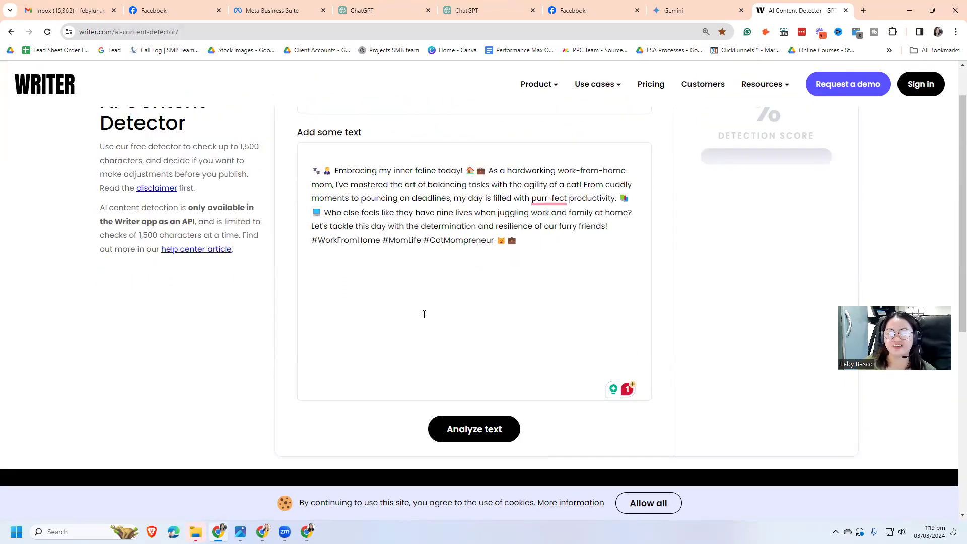
scroll(429, 314, up, 1)
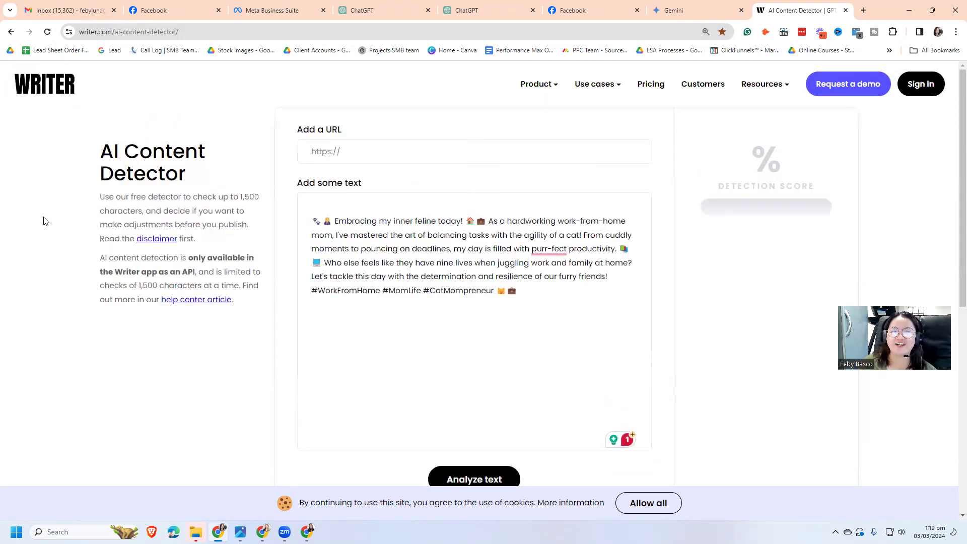
scroll(458, 203, down, 2)
Return to the Gemini cat chat and reload it so the images appear
click(606, 8)
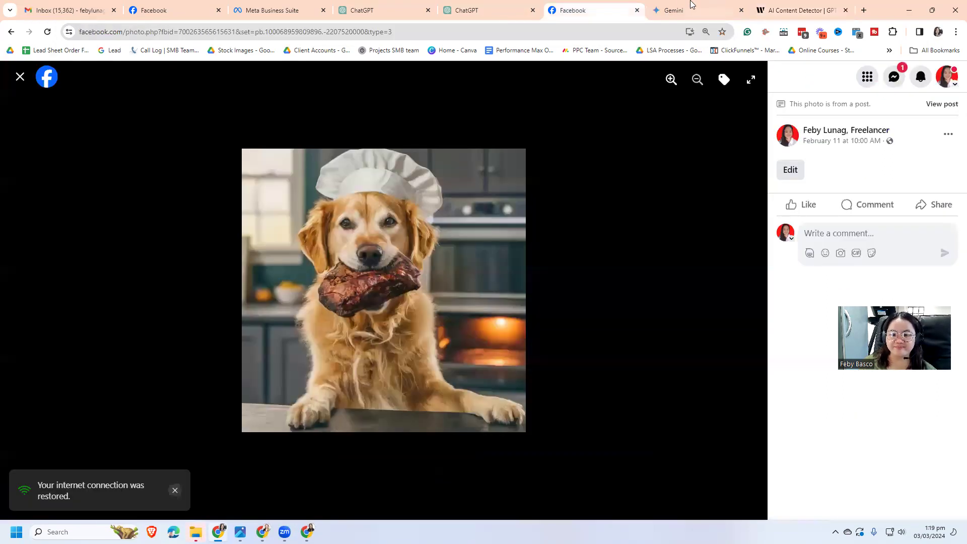
click(691, 8)
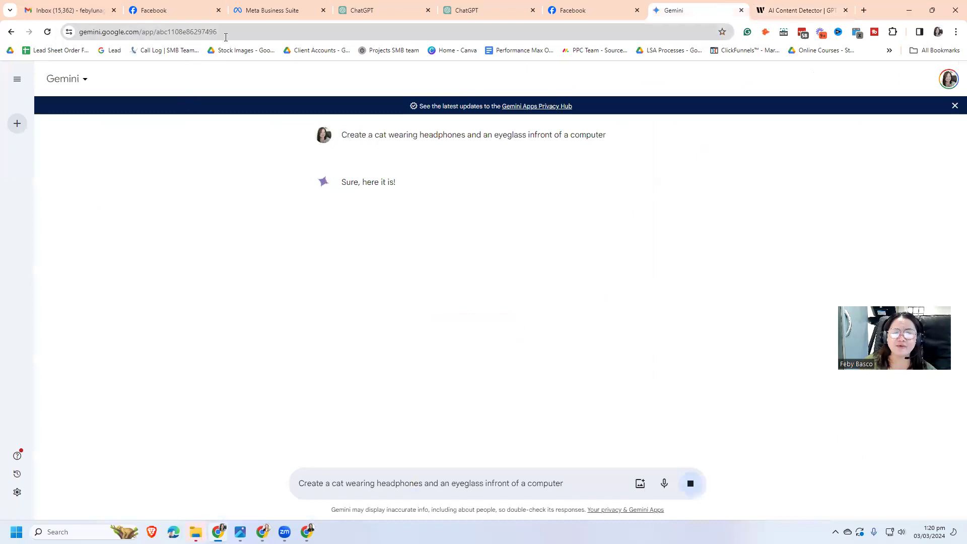
drag(607, 136, 327, 137)
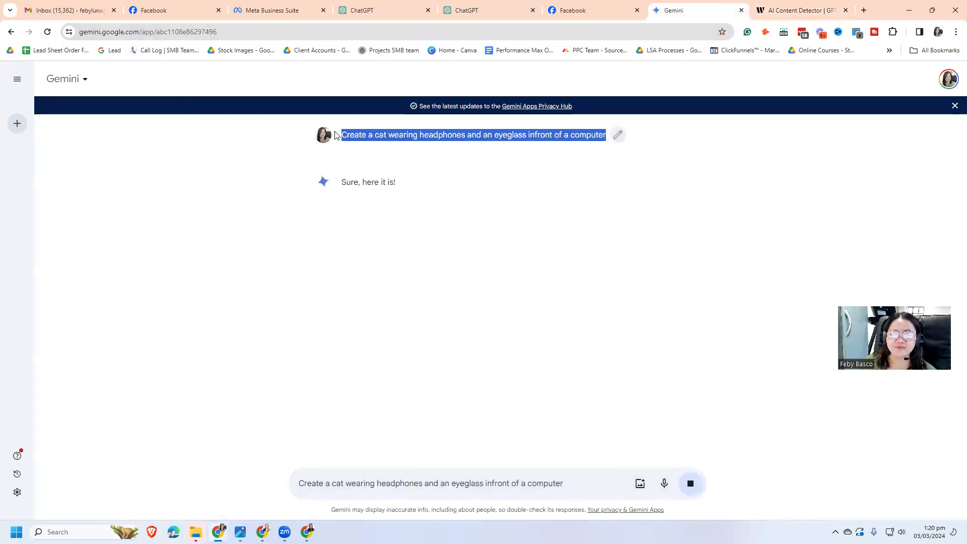
right_click(371, 134)
click(400, 144)
click(241, 28)
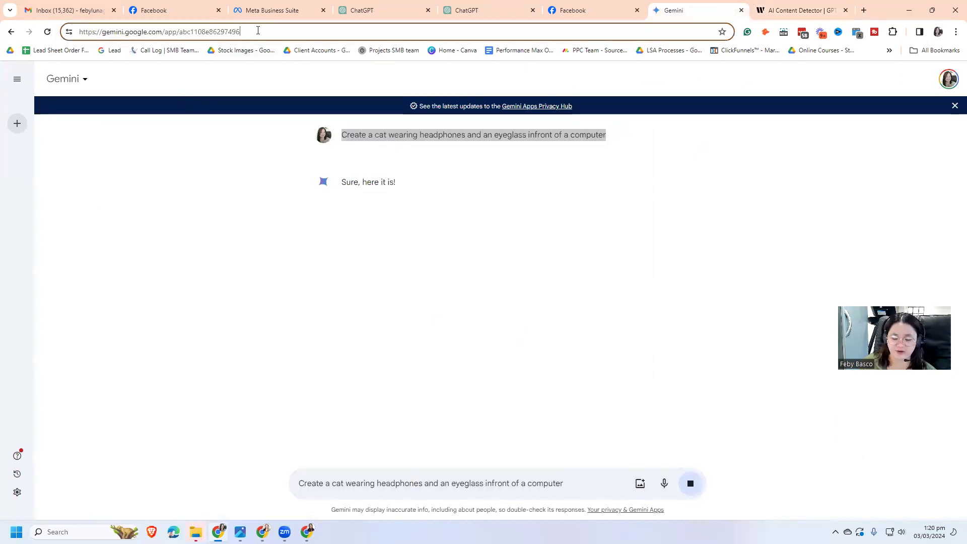
key(Return)
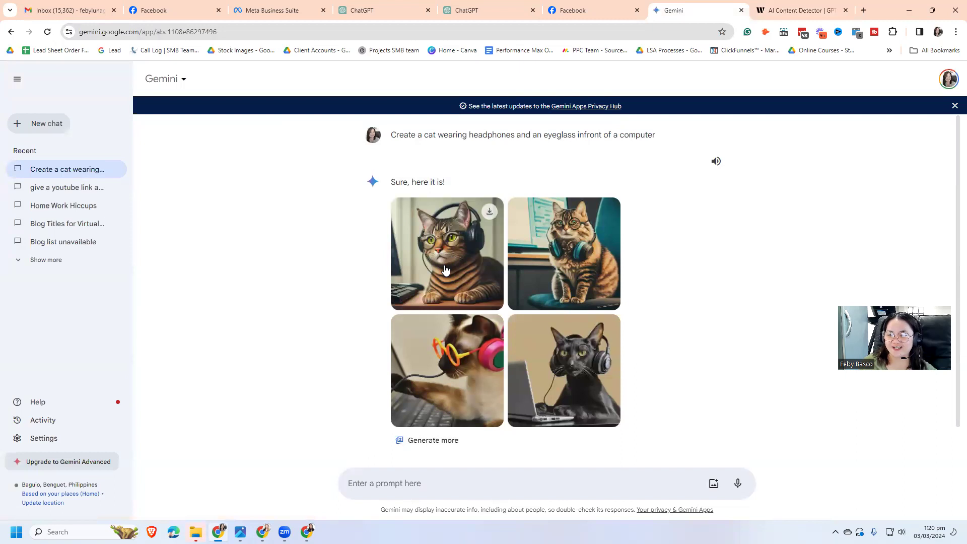
View the first three cat images full size, then close the viewer
click(446, 270)
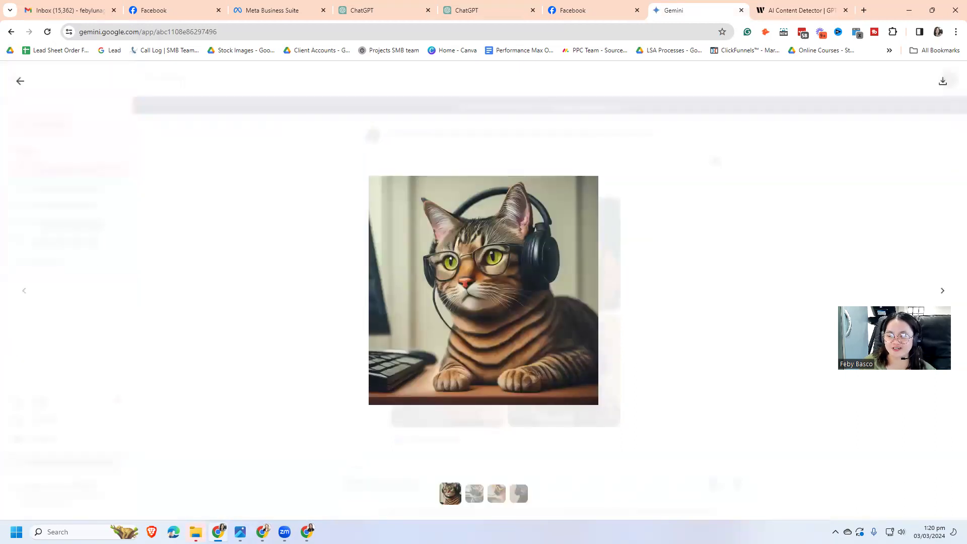
key(Right)
key(Right)
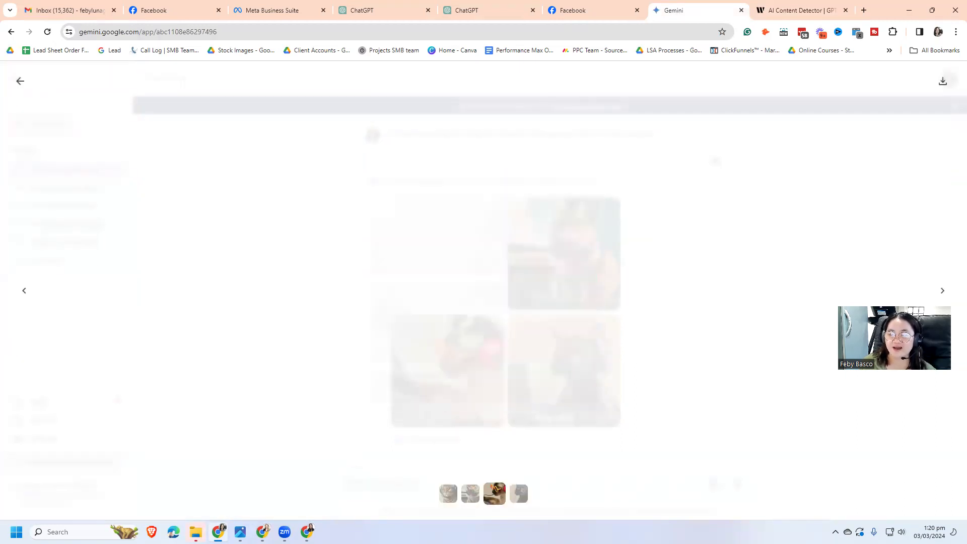
key(Right)
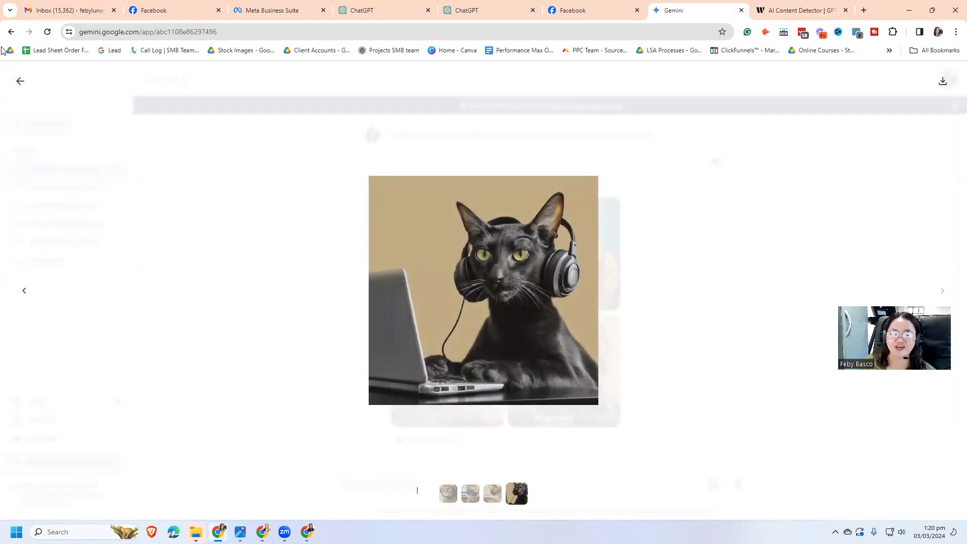
click(20, 80)
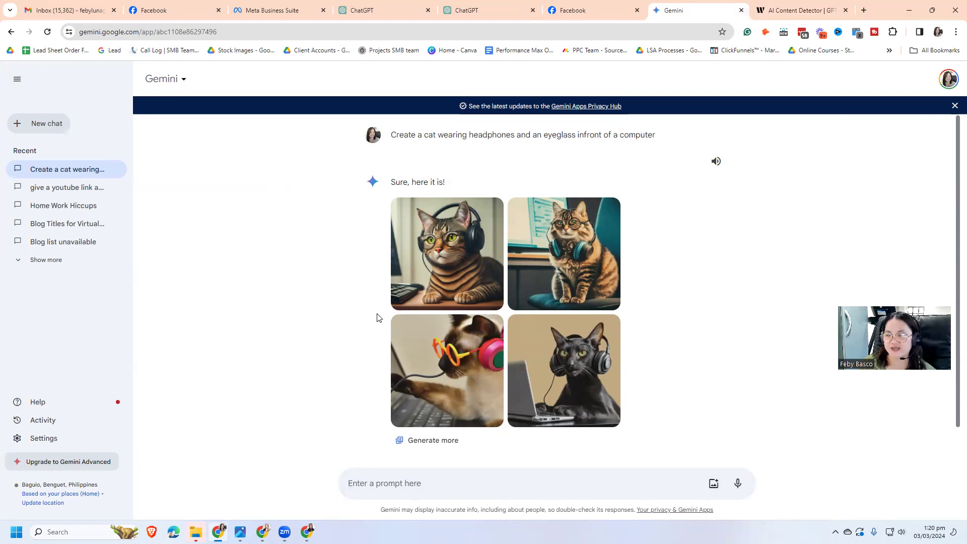
scroll(377, 318, down, 1)
scroll(376, 313, up, 1)
Select the cat prompt text for editing, then request two more cat images
click(664, 134)
double_click(662, 137)
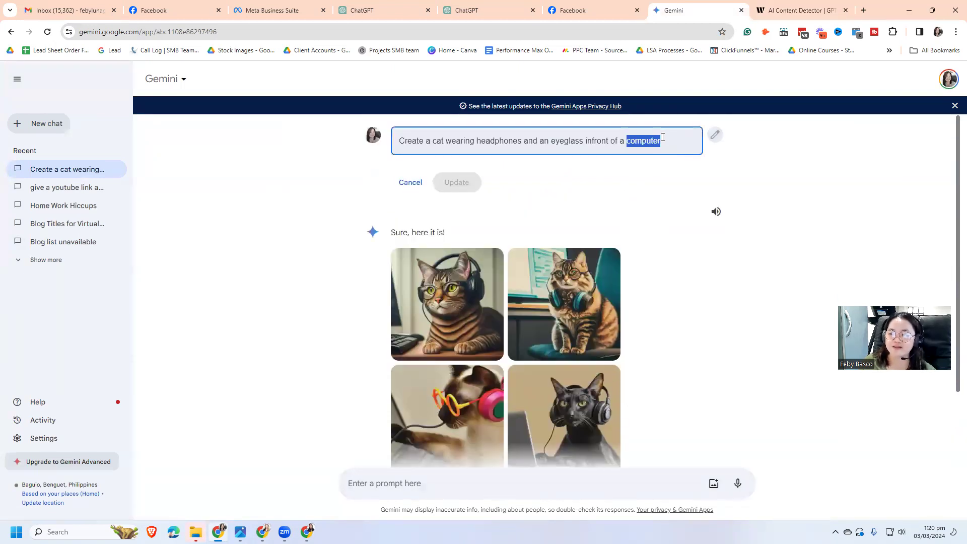
drag(664, 140, 363, 142)
right_click(445, 139)
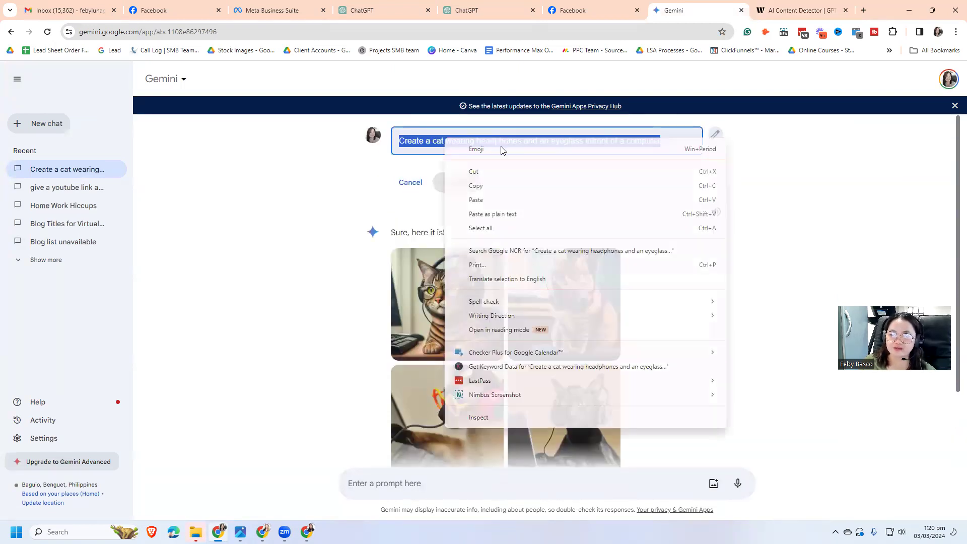
scroll(604, 378, down, 2)
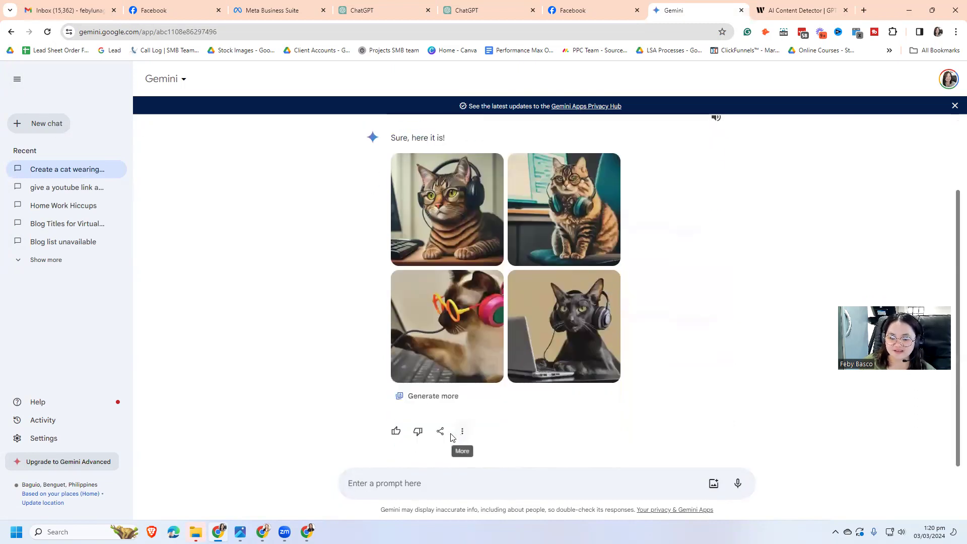
click(433, 395)
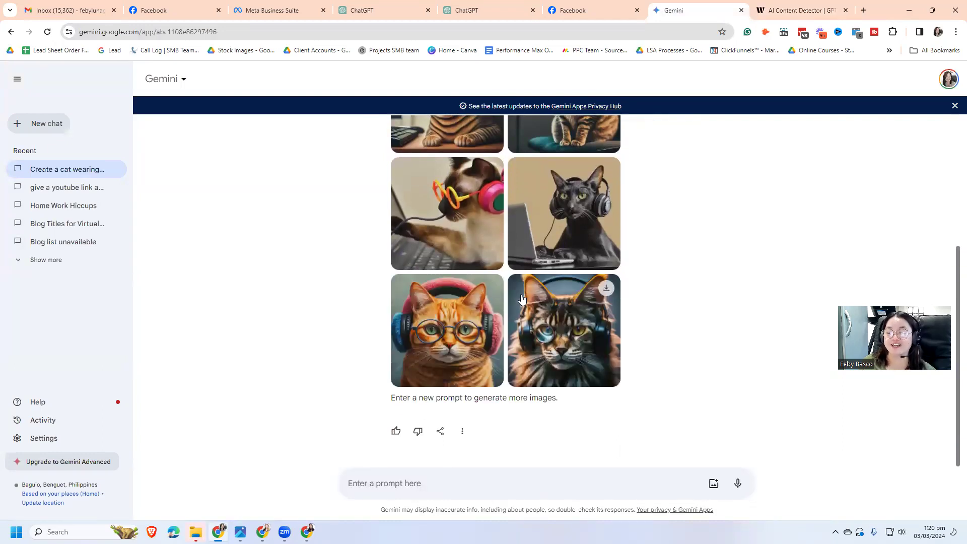
mouse_move(446, 330)
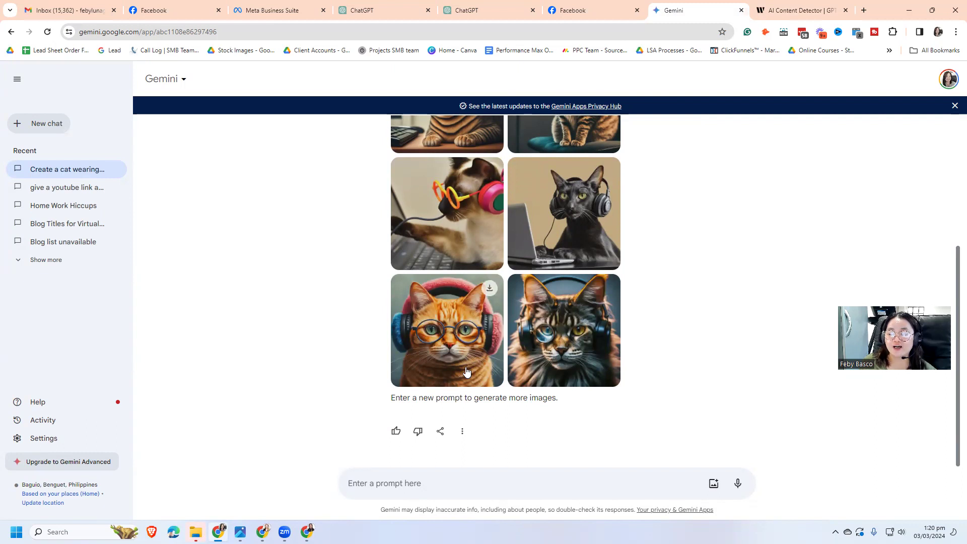
In a new chat, paste the cat prompt, add 'please make the cat smiling', and submit
click(56, 125)
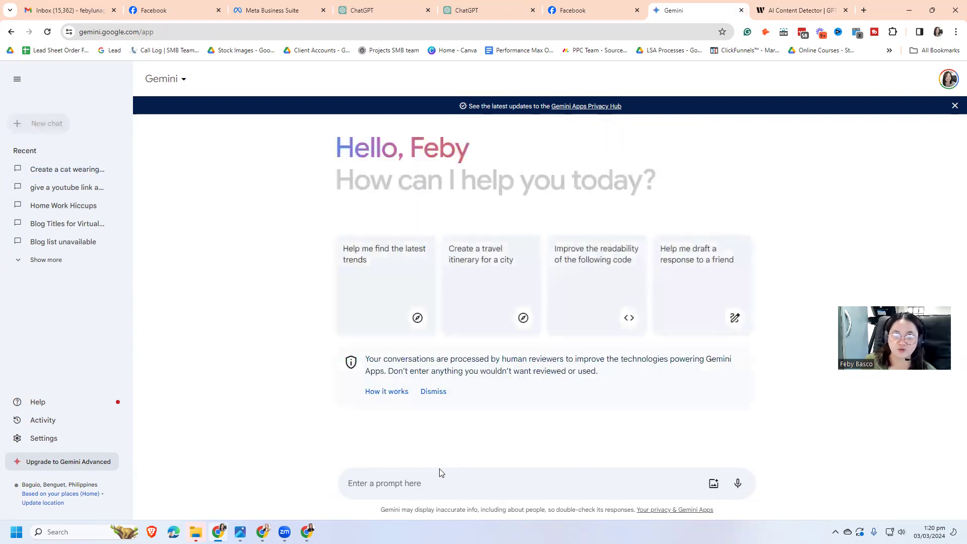
key(ctrl+v)
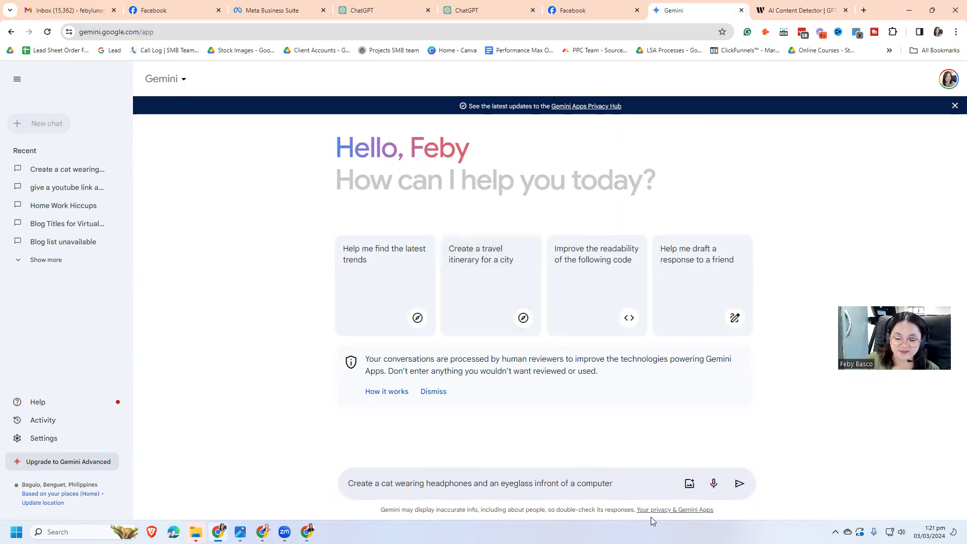
text(, please make )
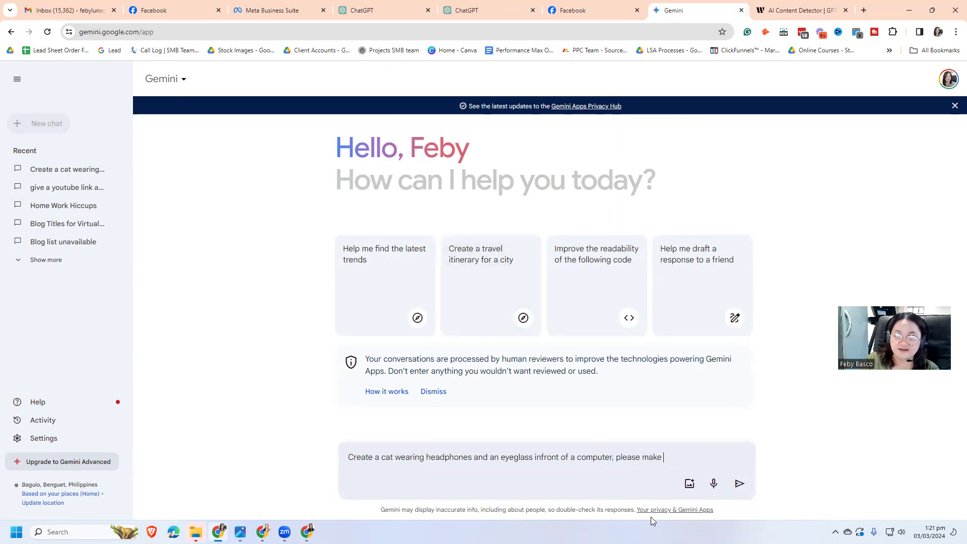
text(the cat smi)
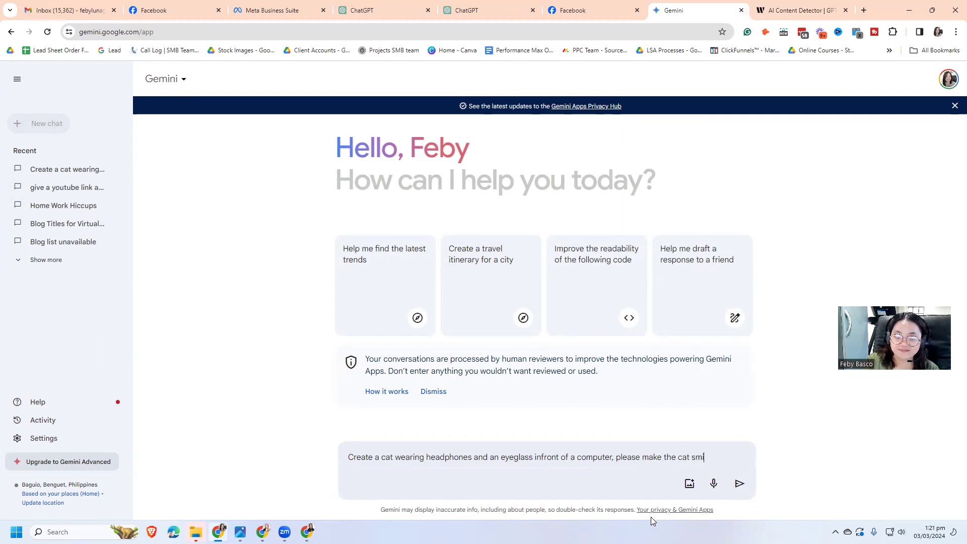
text(ling)
key(Return)
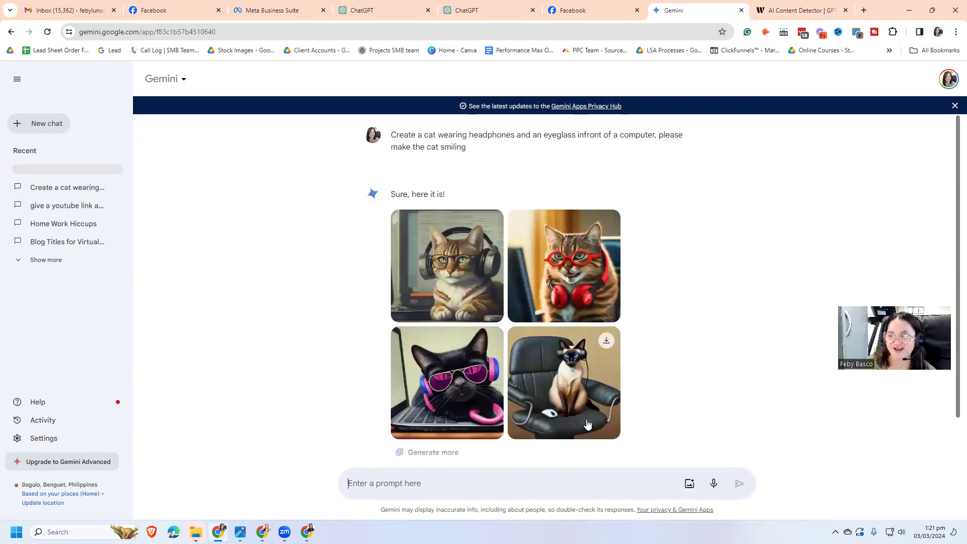
View a generated cat image enlarged, then switch to the other ChatGPT conversation
click(526, 238)
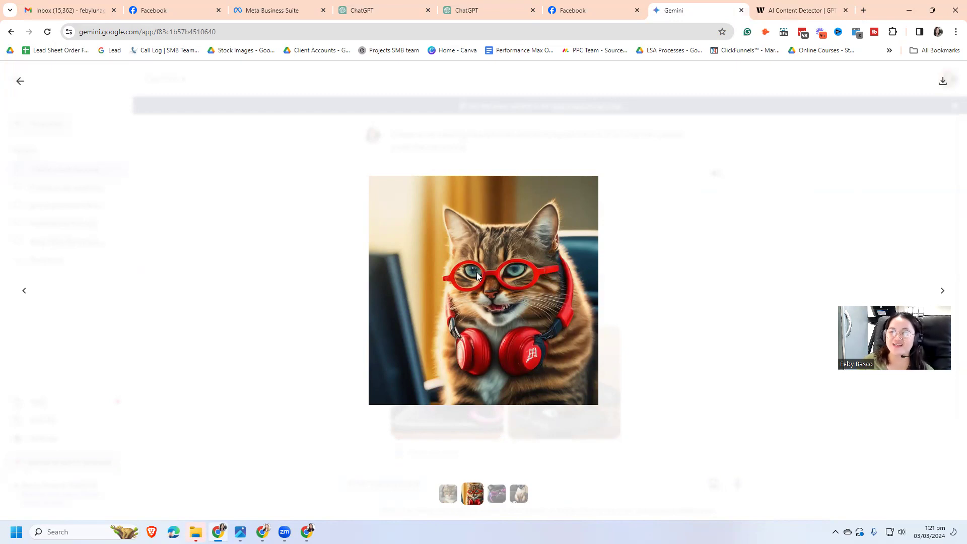
click(499, 6)
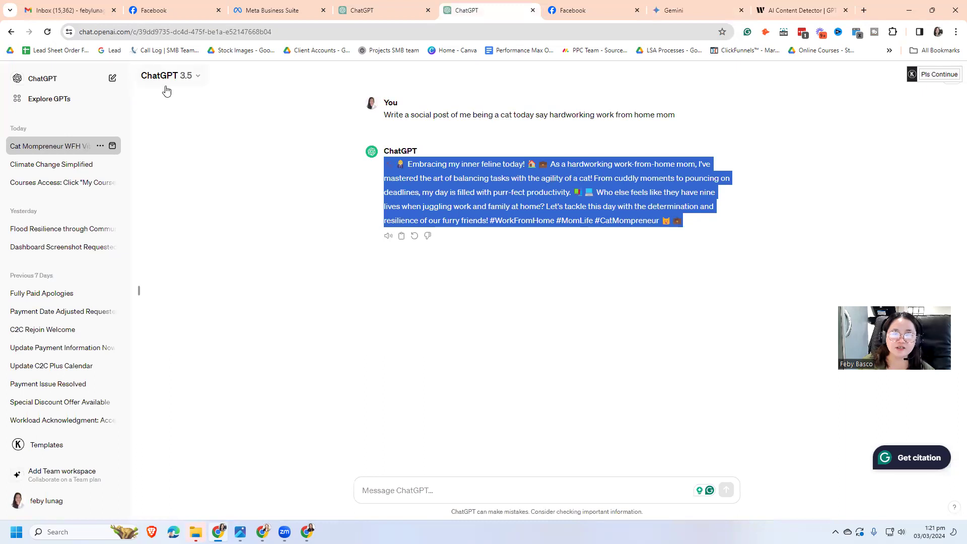
In a new chat, ask for titles for a blog about Baguio City's flower festival
click(56, 79)
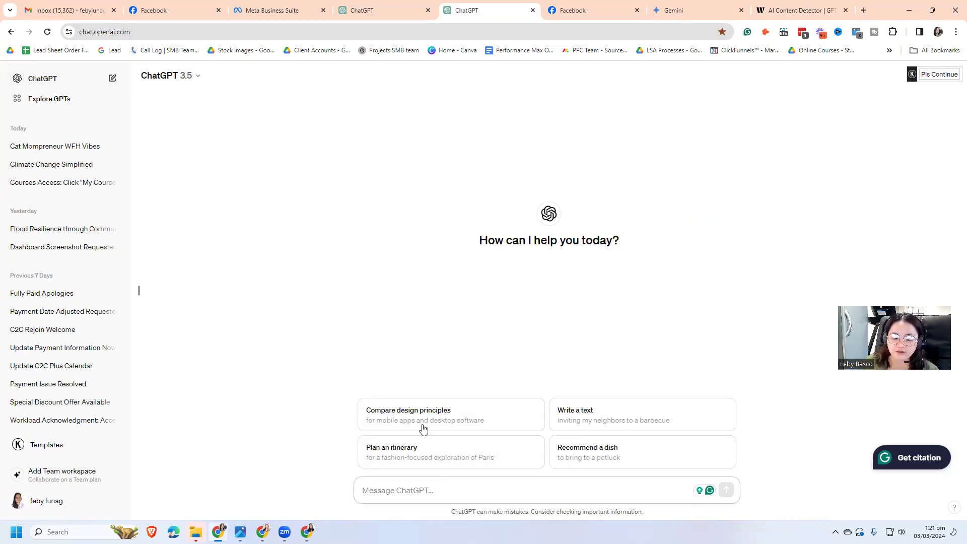
text(su)
key(BackSpace)
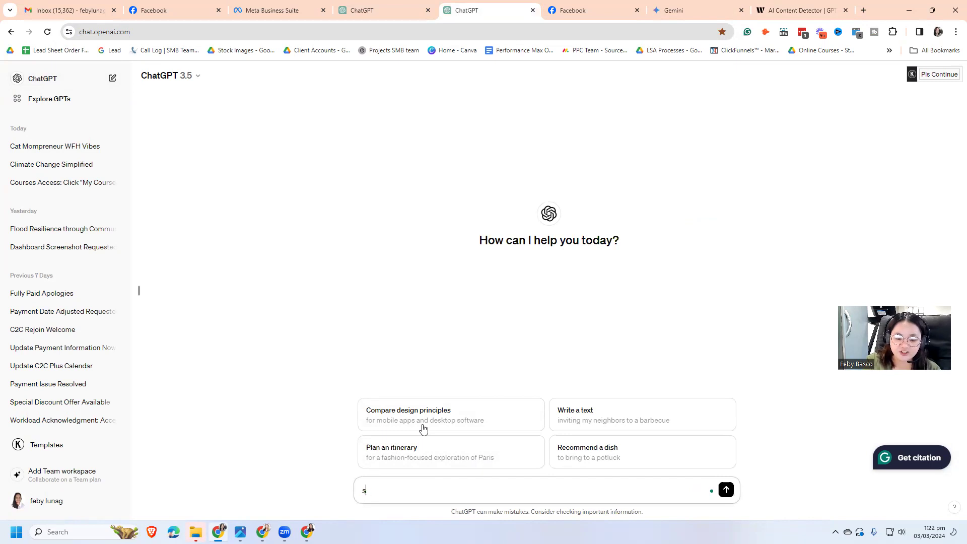
text(uggest title)
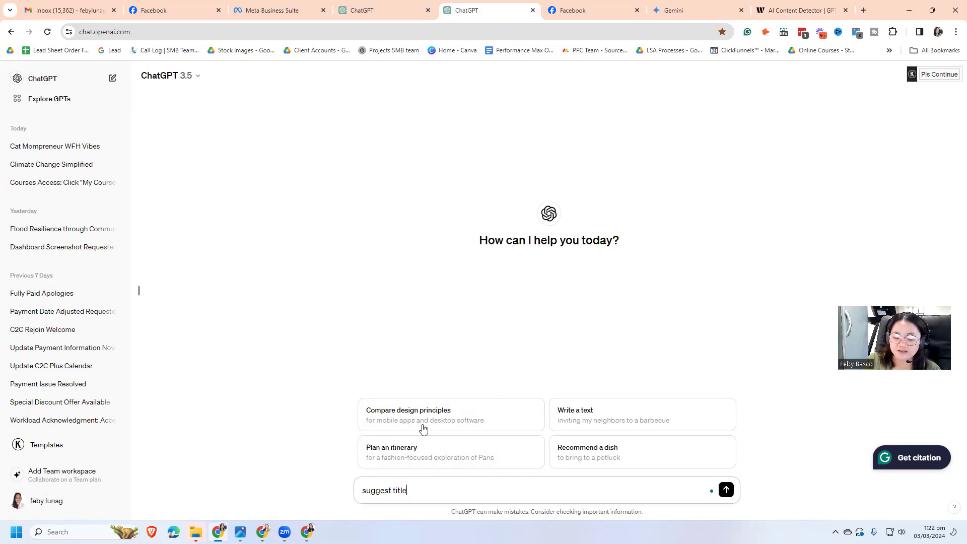
text(s for a blog a)
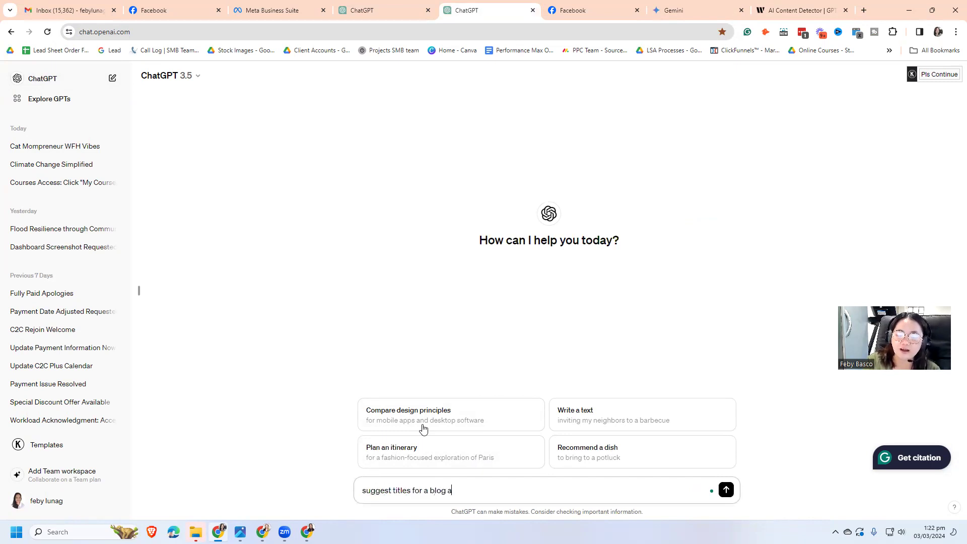
text(bout)
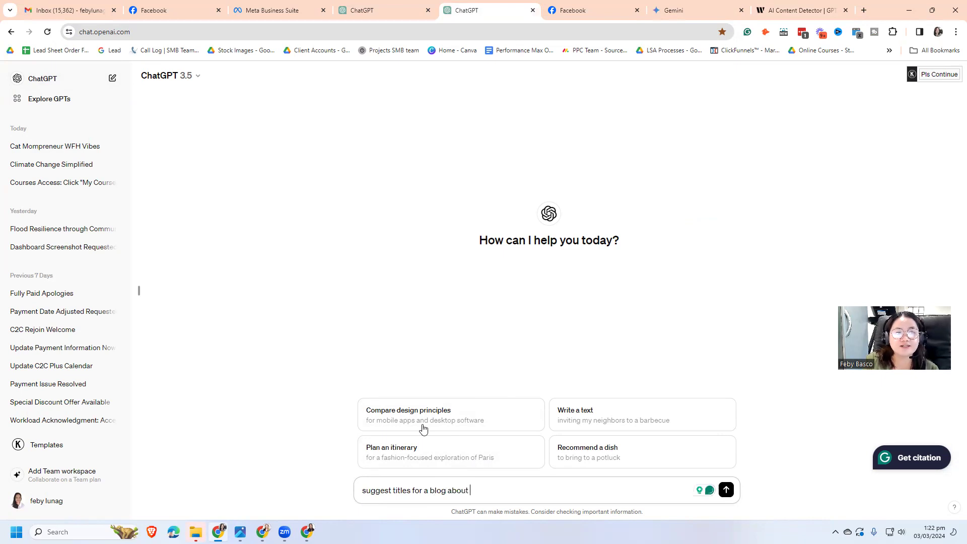
text( floweer )
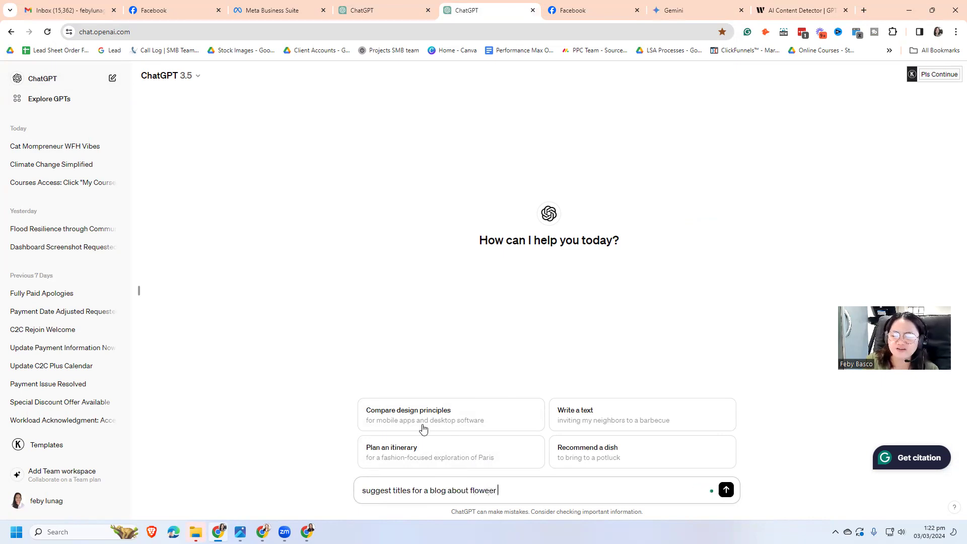
key(BackSpace)
key(BackSpace)
key(BackSpace)
text(r festi)
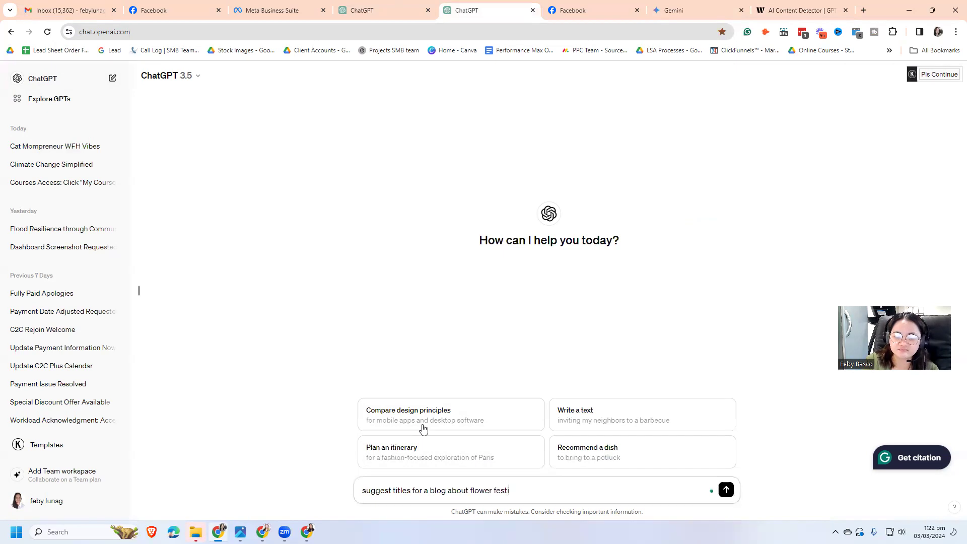
text(val in baguio)
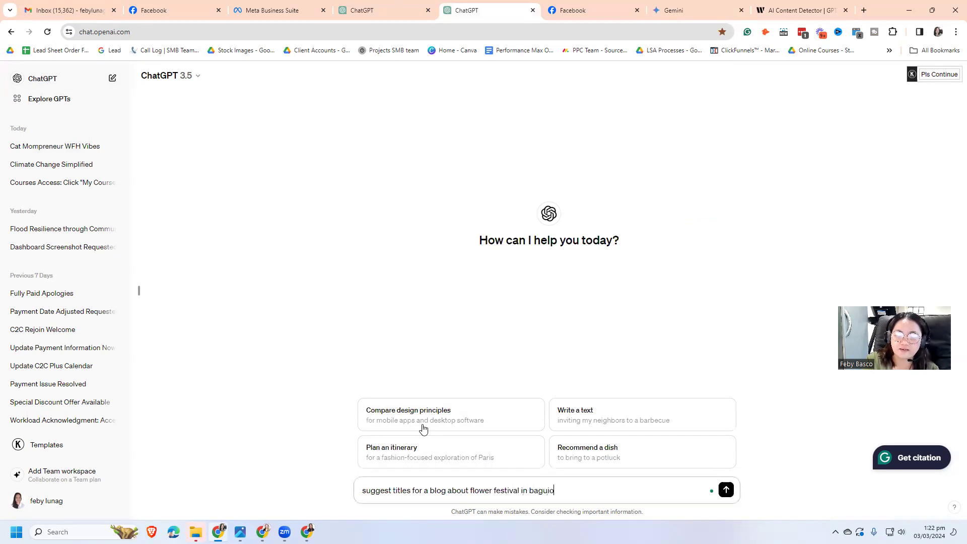
text( city)
key(Return)
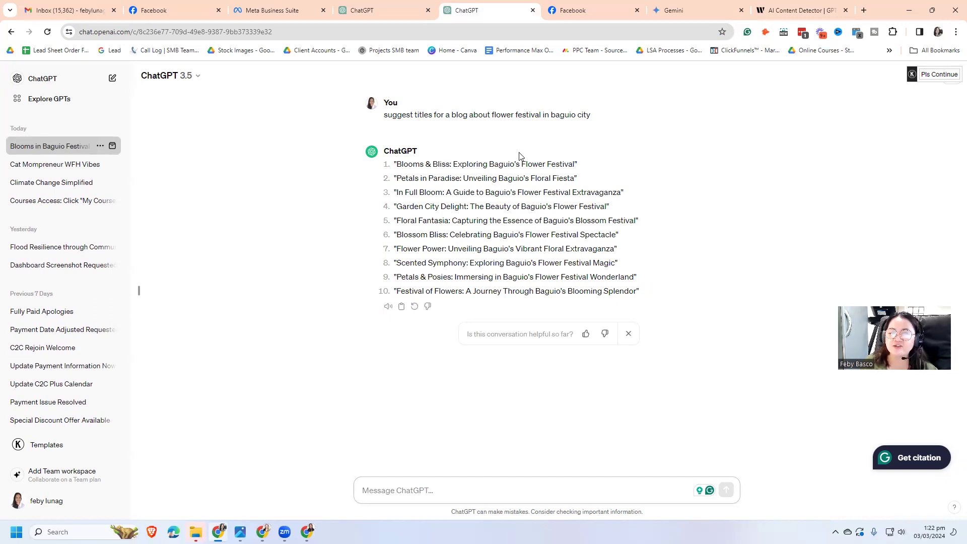
Request a blog post titled 'Petals in Paradise: Unveiling Baguio's Floral Fiesta' using the copied title
drag(576, 178, 395, 178)
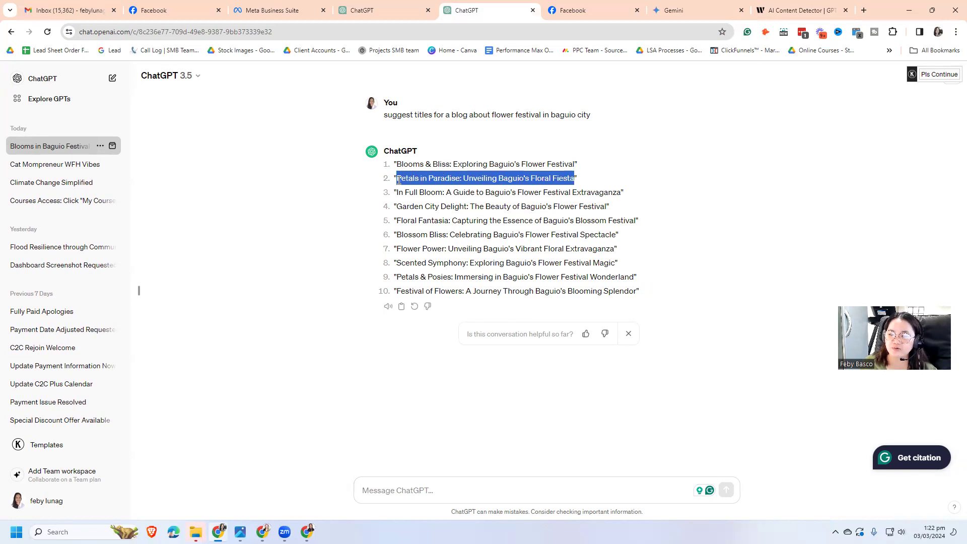
right_click(420, 184)
click(463, 194)
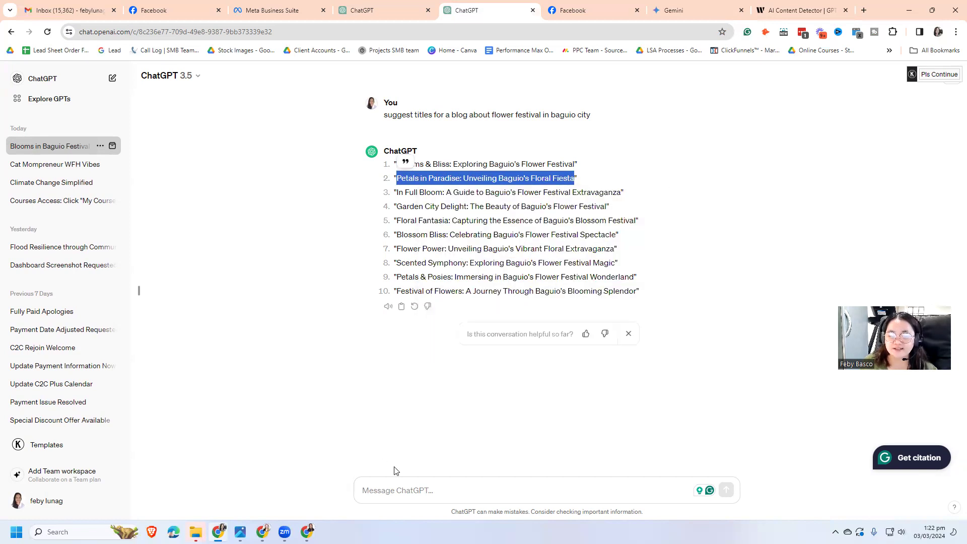
click(394, 471)
text(wri)
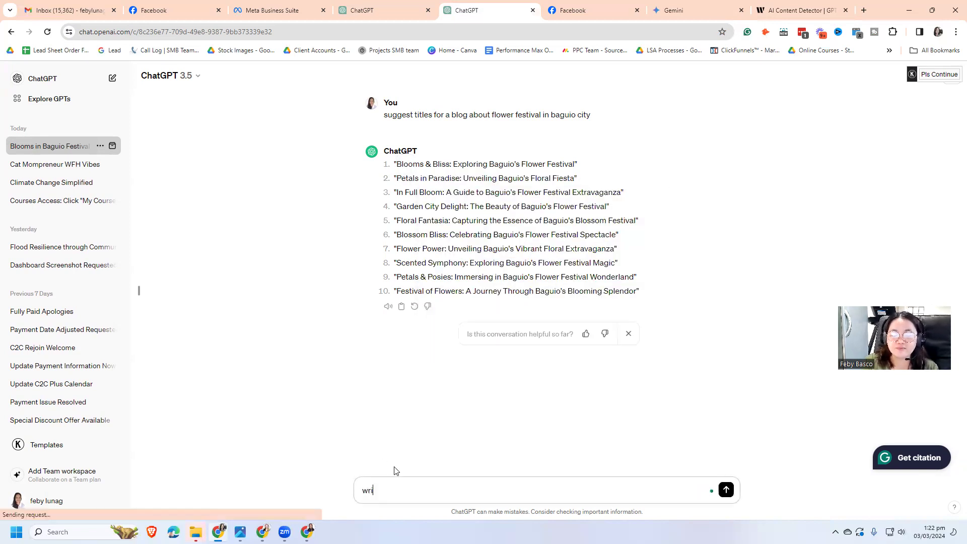
text(te a blog)
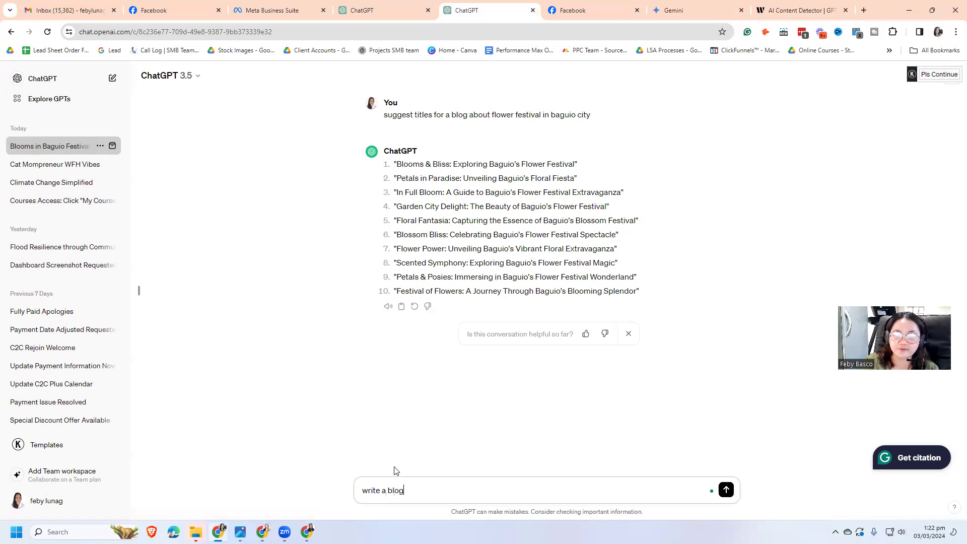
text( post about)
key(ctrl+v)
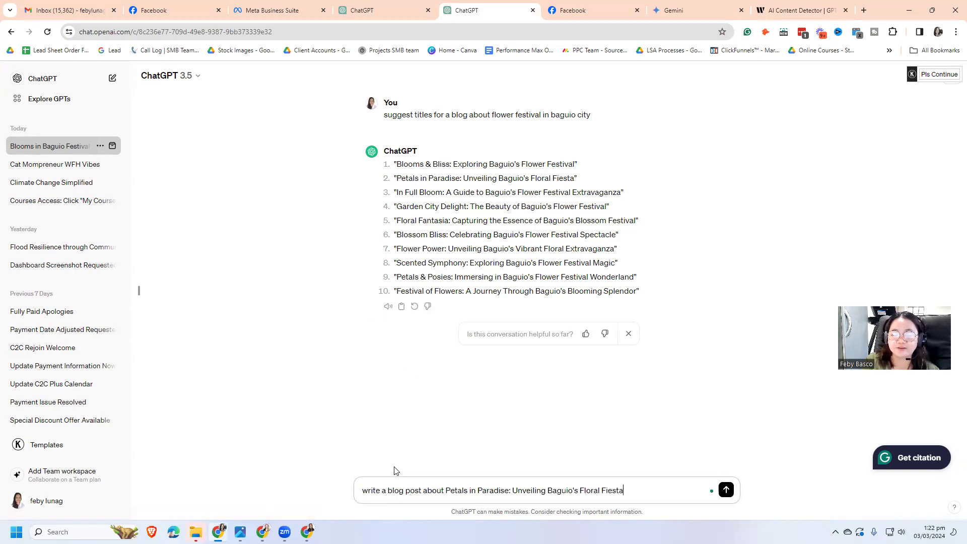
key(Return)
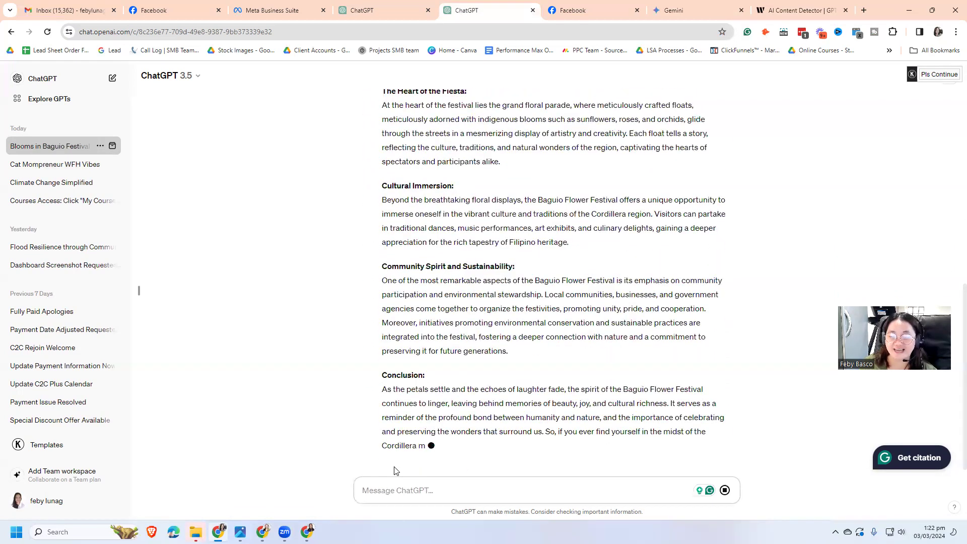
scroll(425, 399, up, 2)
scroll(426, 398, up, 2)
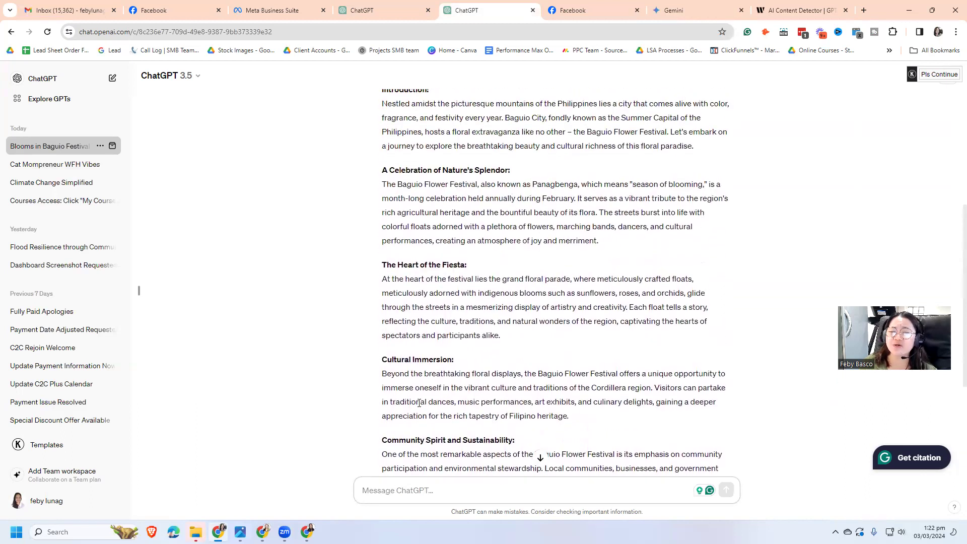
scroll(411, 409, up, 2)
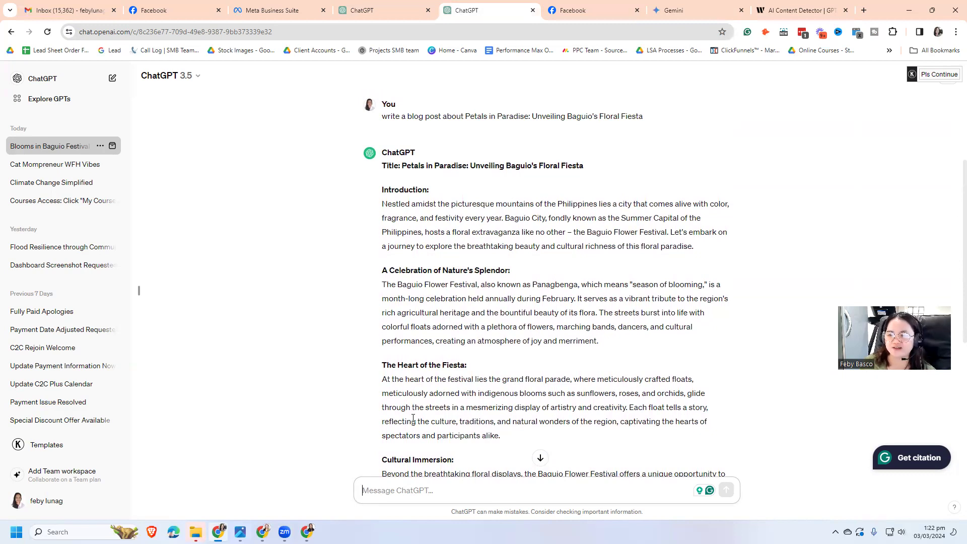
scroll(412, 420, down, 3)
scroll(412, 419, down, 1)
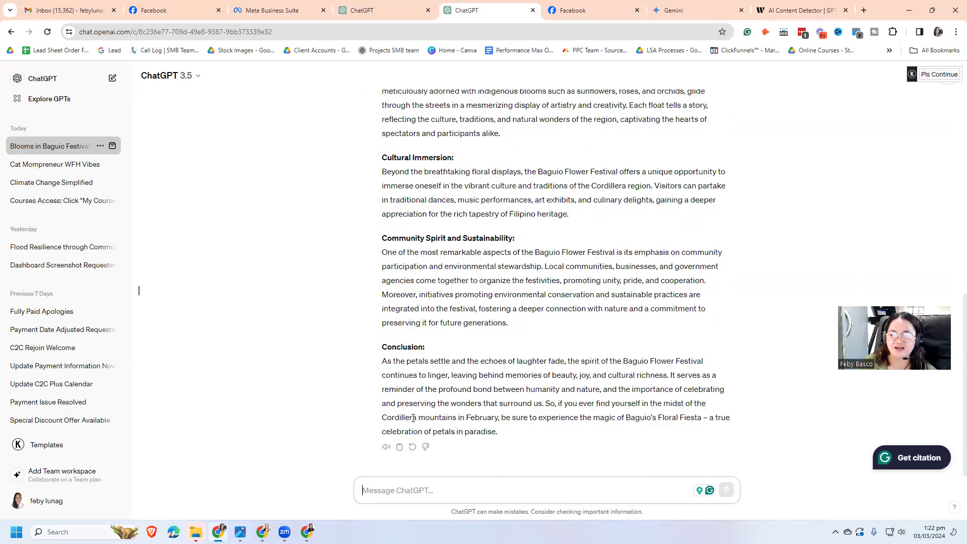
scroll(411, 420, up, 2)
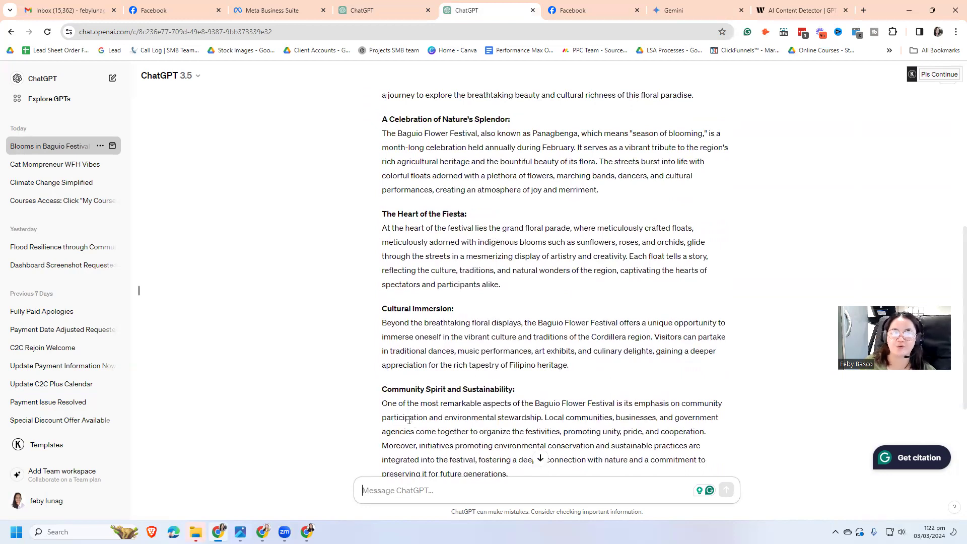
scroll(408, 418, down, 2)
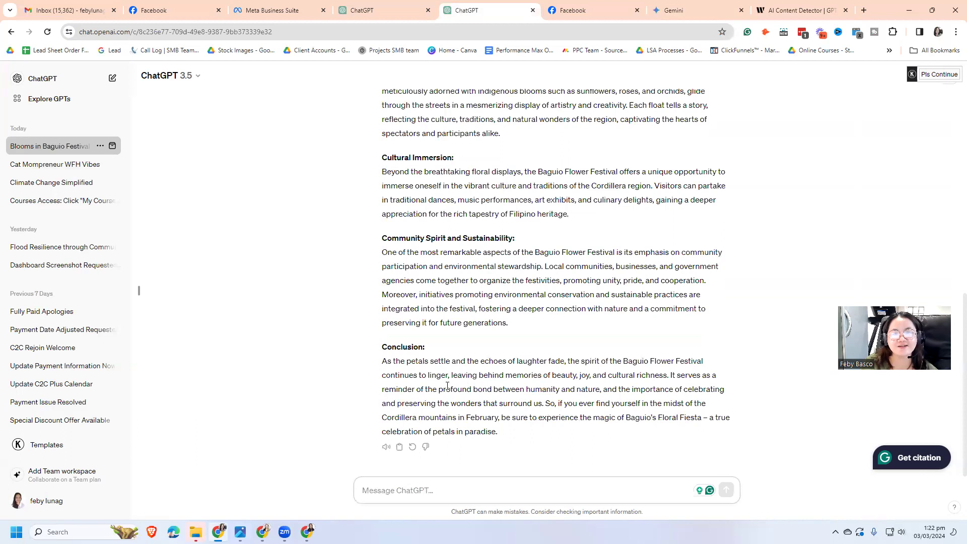
scroll(438, 387, up, 5)
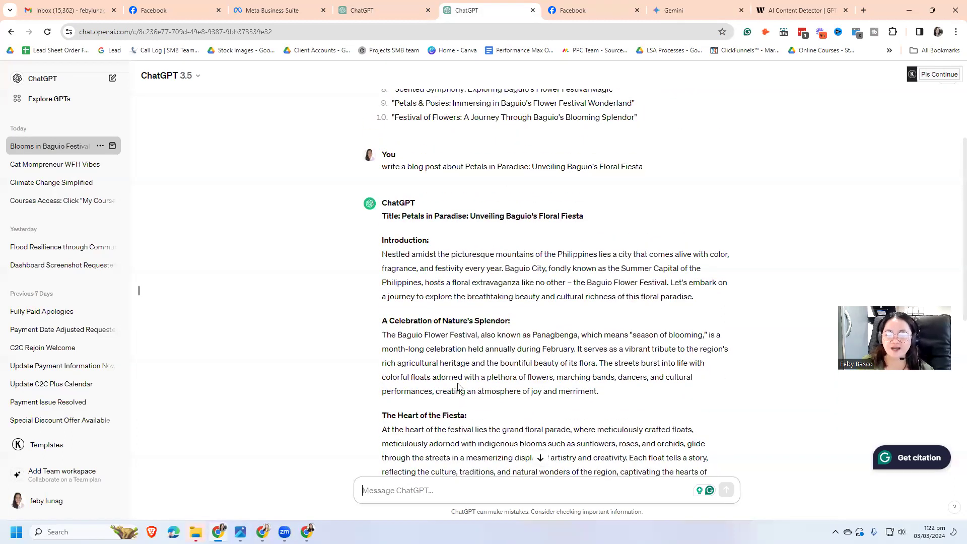
scroll(446, 391, down, 2)
scroll(449, 390, down, 1)
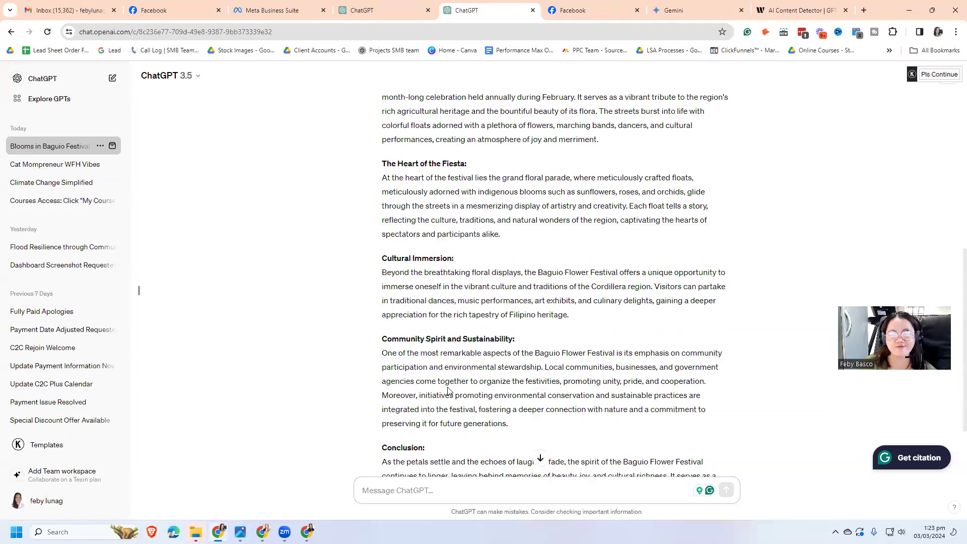